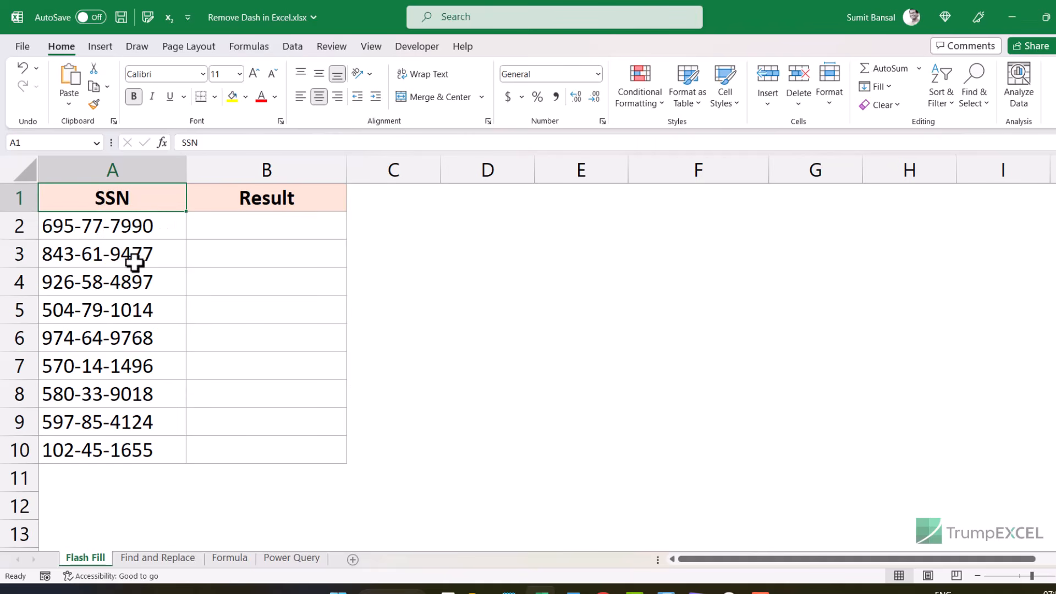
# Enter the first SSN without its dashes in cell B2 of the Result column.
pyautogui.click(231, 229)
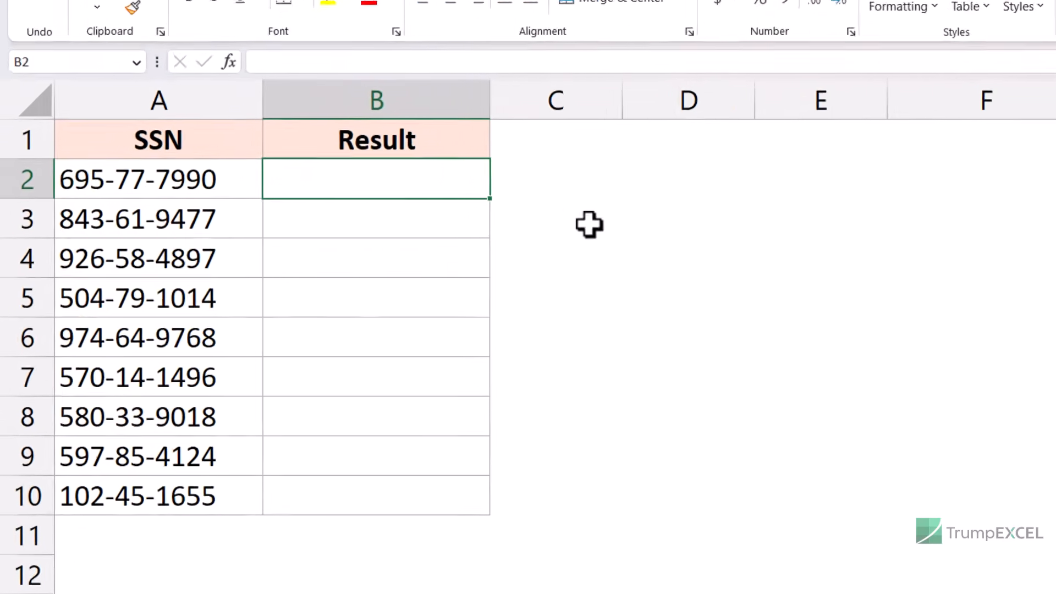
pyautogui.write('695')
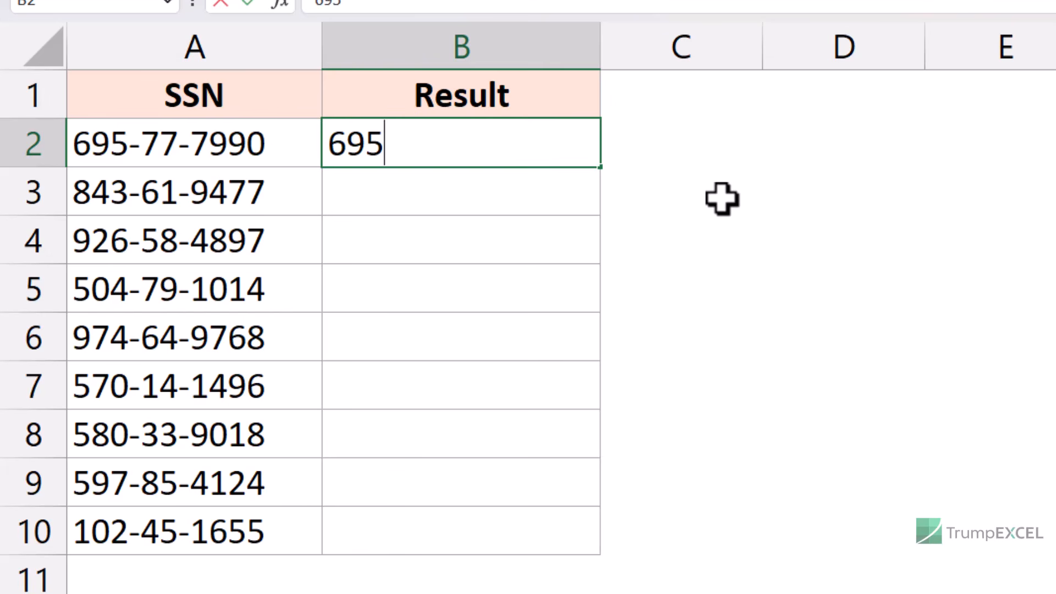
pyautogui.write('77')
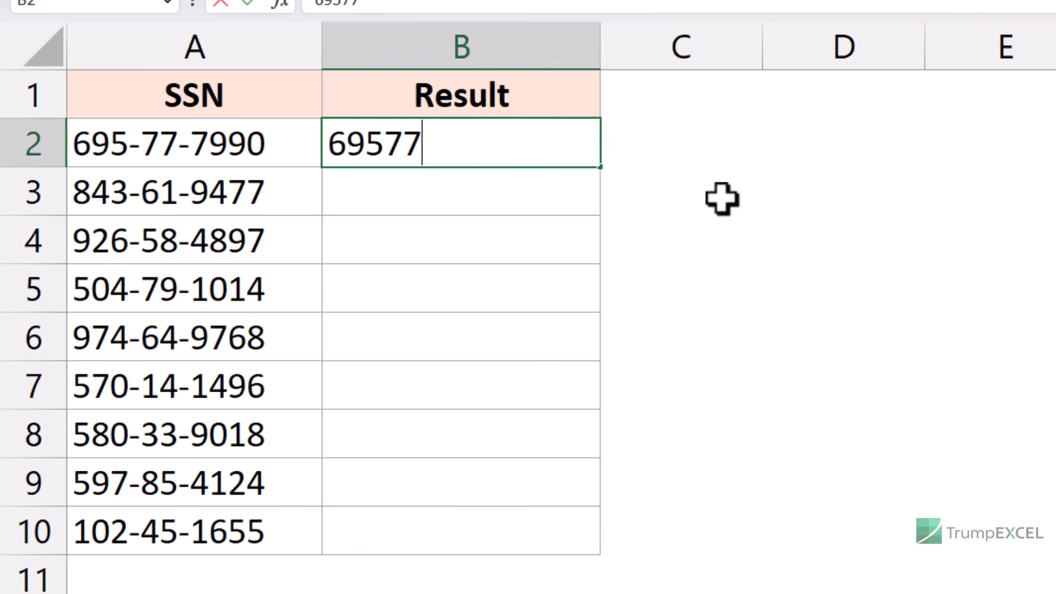
pyautogui.write('7990')
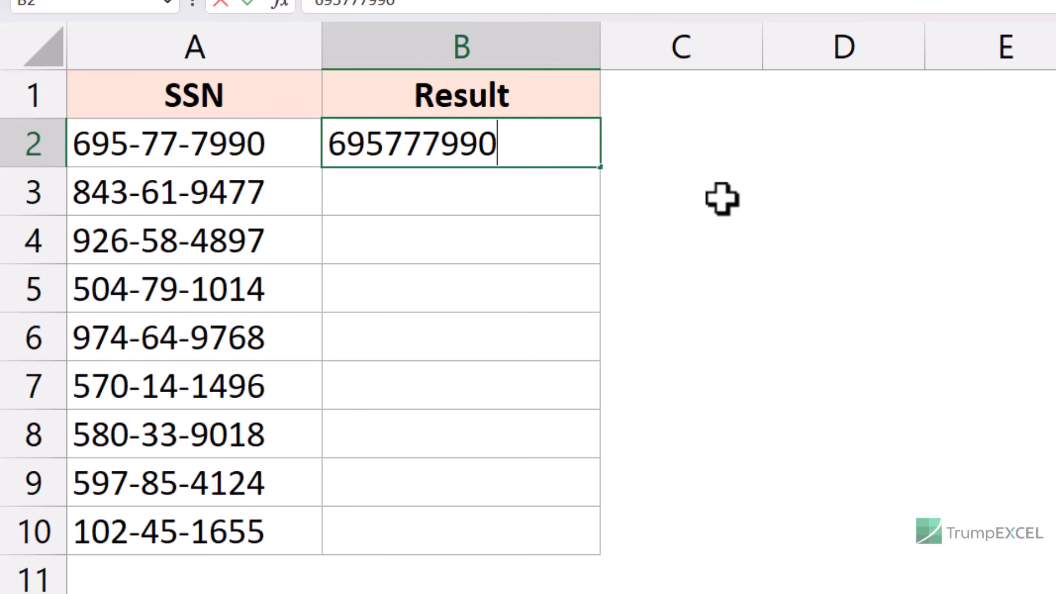
pyautogui.press('Return')
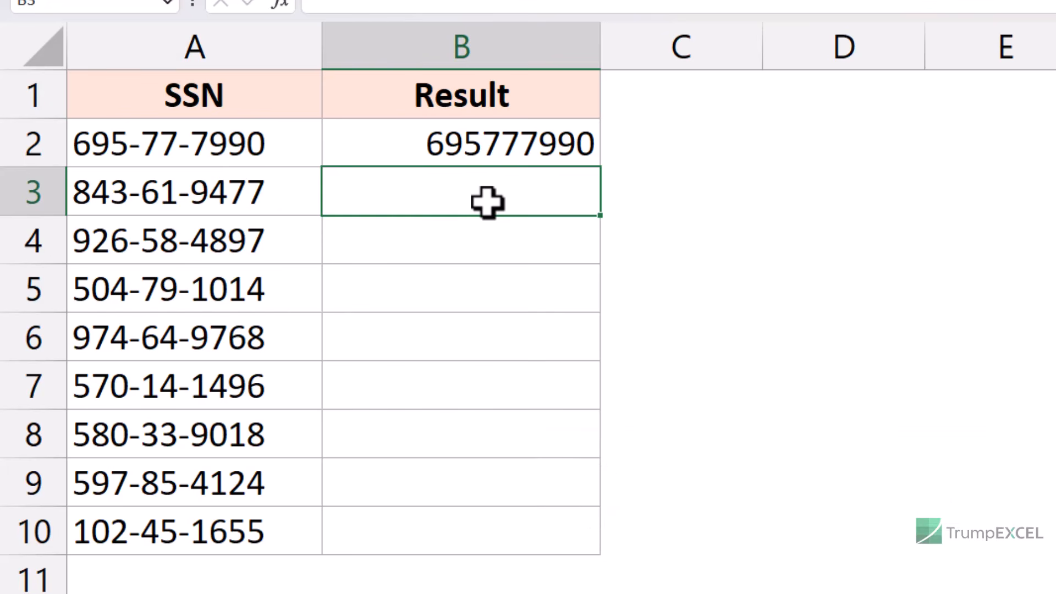
# Flash Fill the dash-free pattern from B2 down the rest of the Result column, B3:B10.
pyautogui.hotkey('ctrl', 'e')
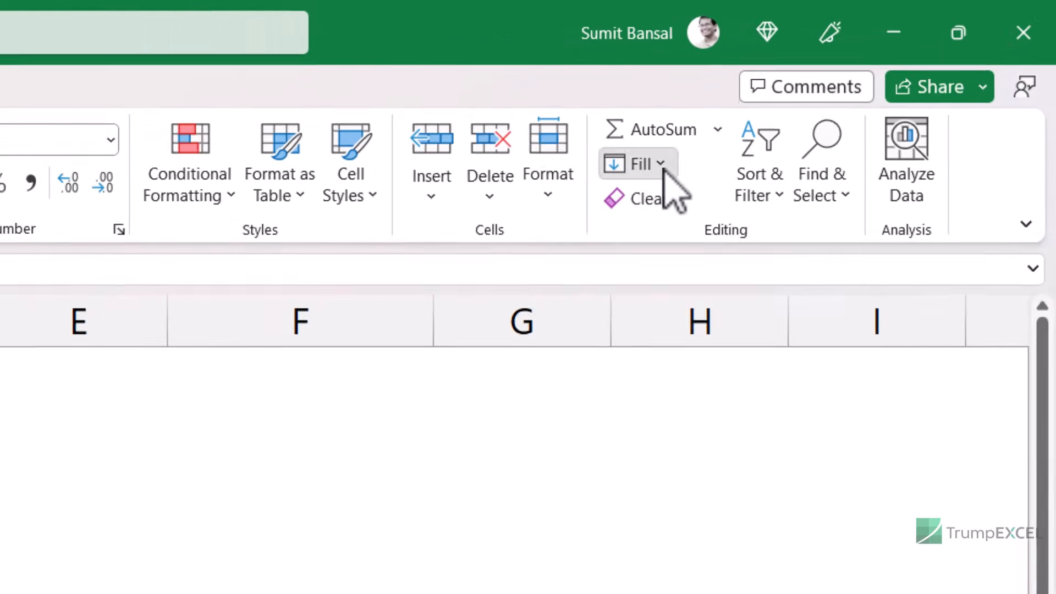
pyautogui.click(536, 214)
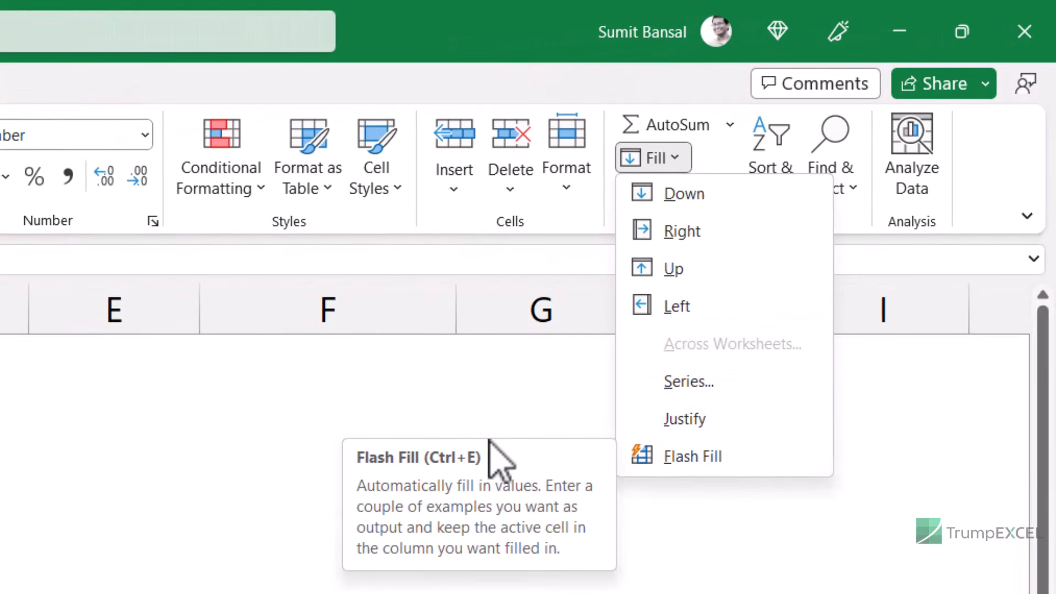
pyautogui.click(182, 349)
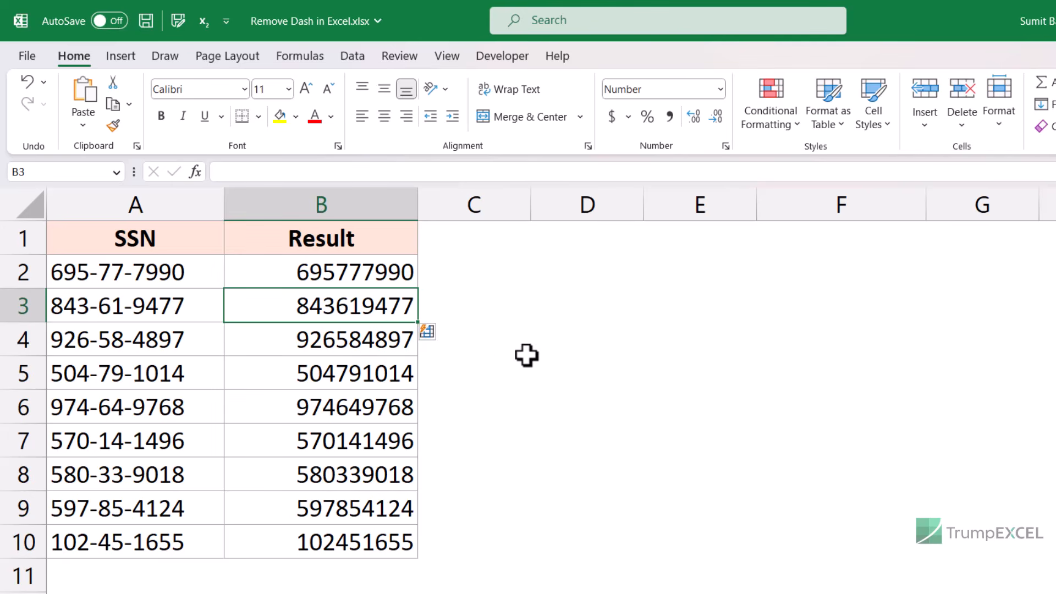
# Clear the filled results from B3:B10 and insert a single dash after the third digit in B2.
pyautogui.hotkey('ctrl', 'shift', 'Down')
pyautogui.press('Delete')
pyautogui.press('Up')
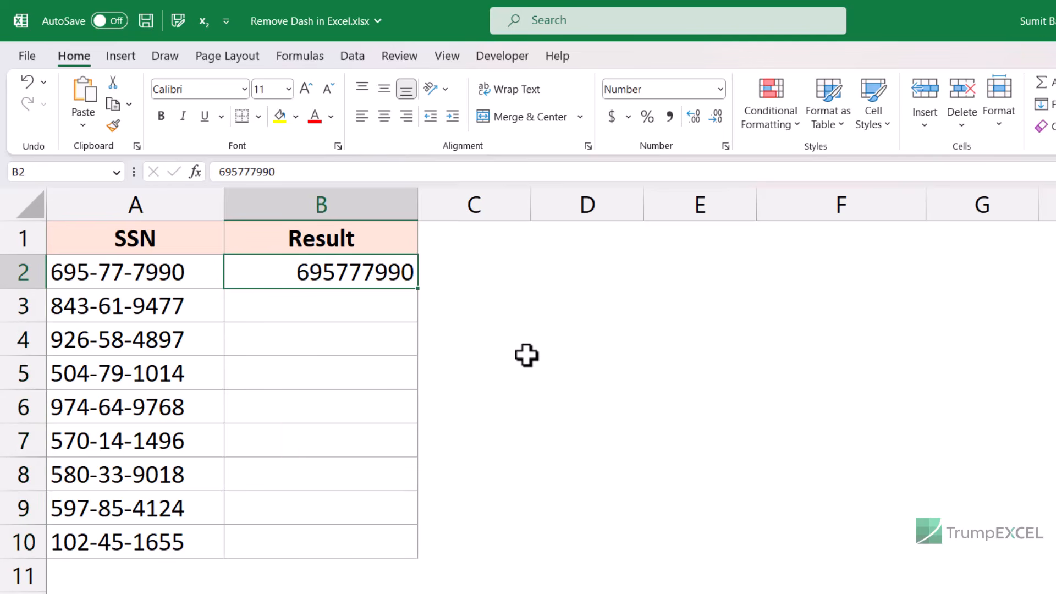
pyautogui.doubleClick(338, 269)
pyautogui.write('-')
pyautogui.press('Return')
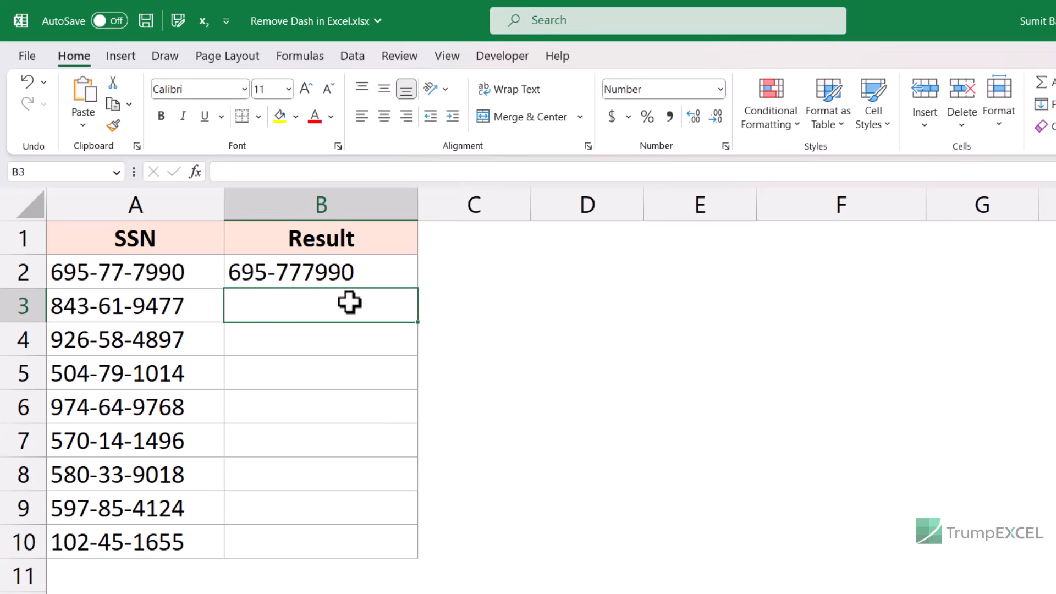
# Flash Fill B3:B10 from the B2 example so that only the first dash of each SSN is kept.
pyautogui.click(337, 268)
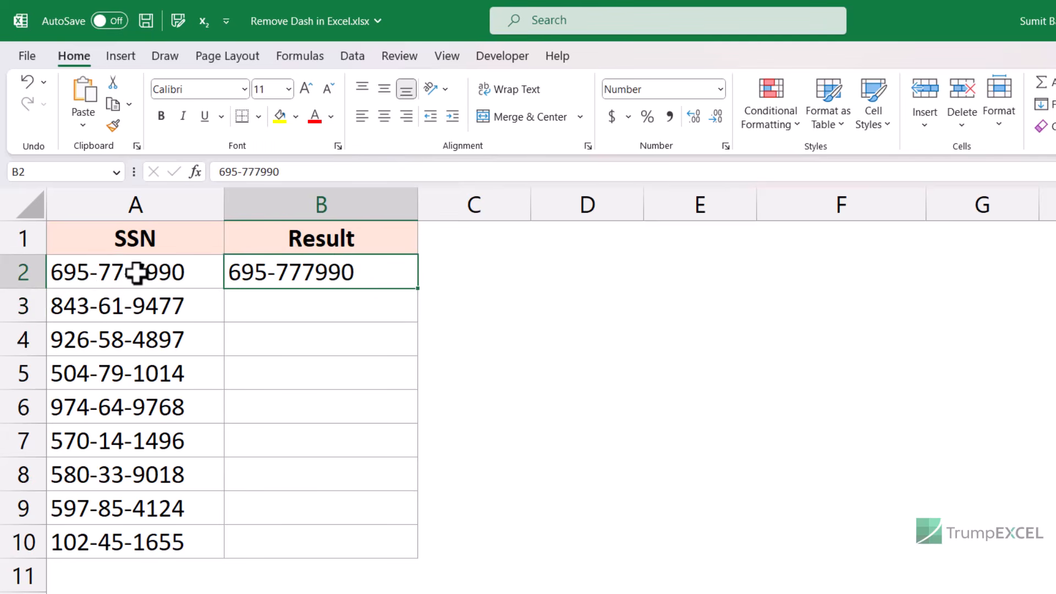
pyautogui.click(292, 297)
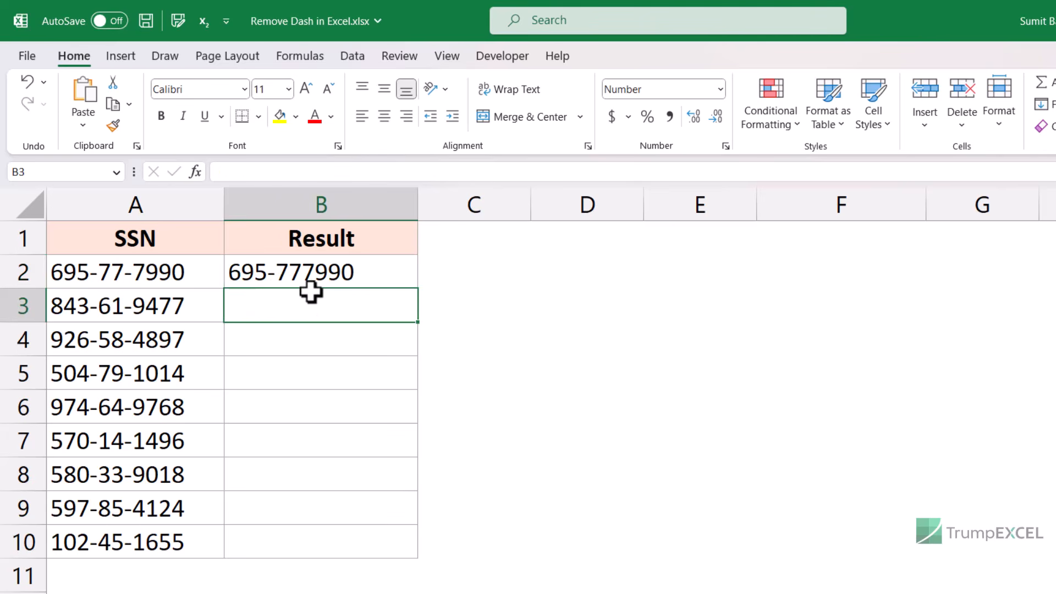
pyautogui.hotkey('ctrl', 'e')
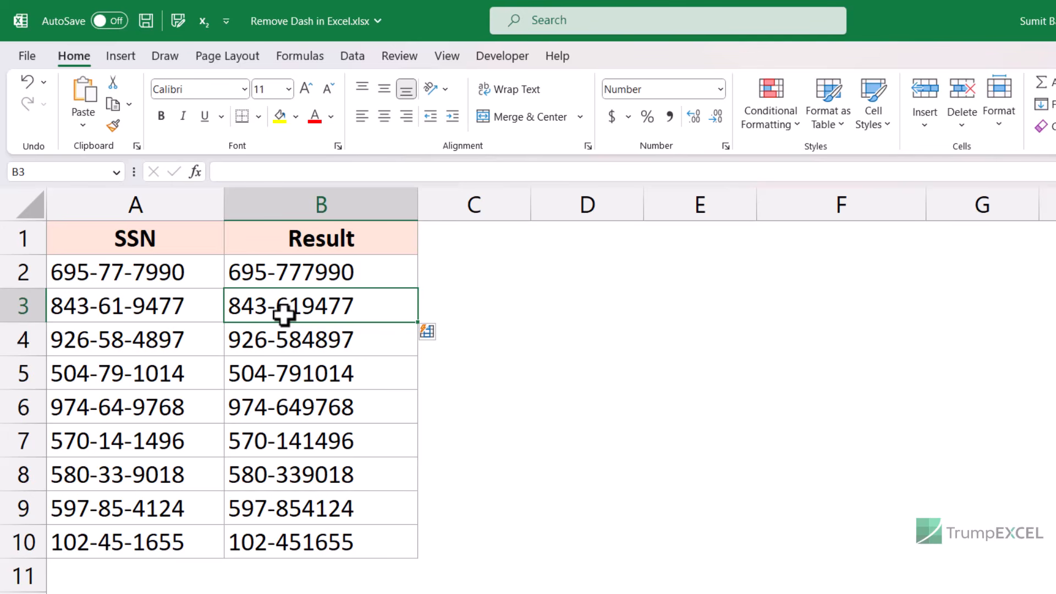
pyautogui.scroll(-1, 284, 314)
pyautogui.scroll(1, 284, 315)
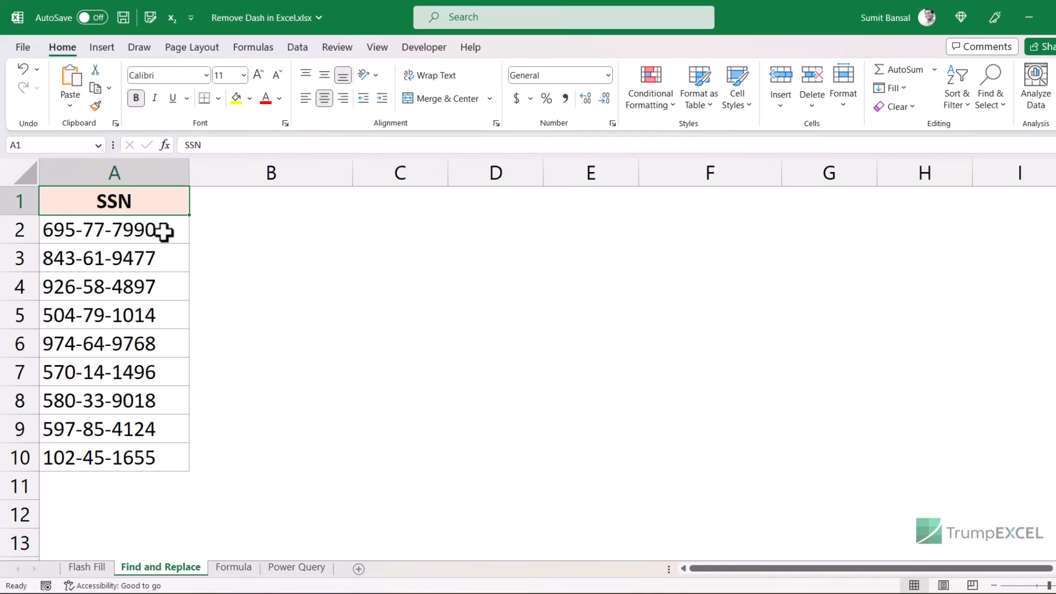
# Remove every dash from the SSNs in A2:A10 by replacing "-" with nothing using Find and Replace.
pyautogui.moveTo(144, 238); pyautogui.dragTo(125, 460)
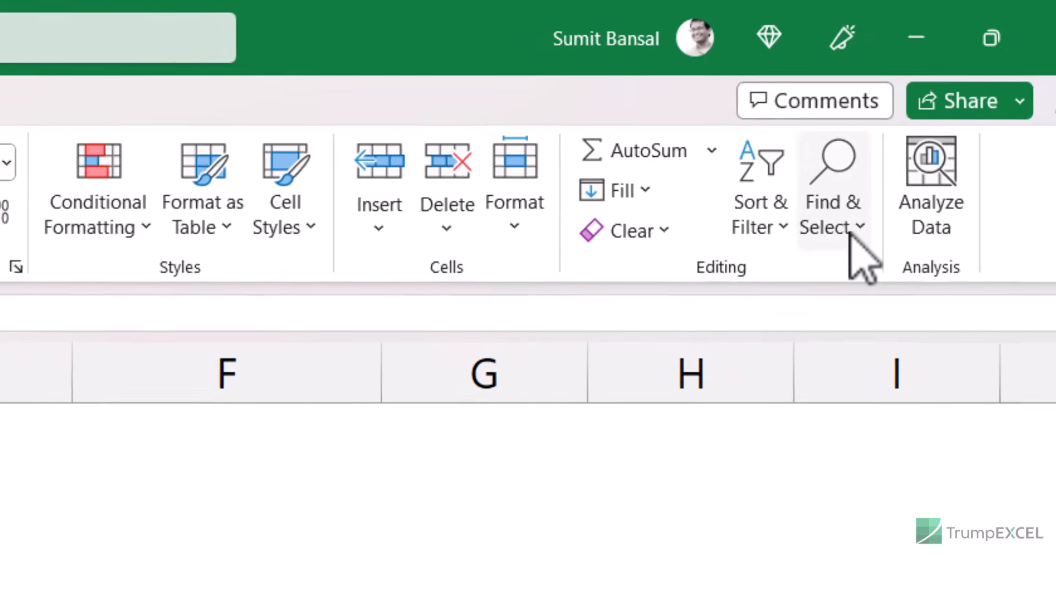
pyautogui.click(852, 233)
pyautogui.click(889, 269)
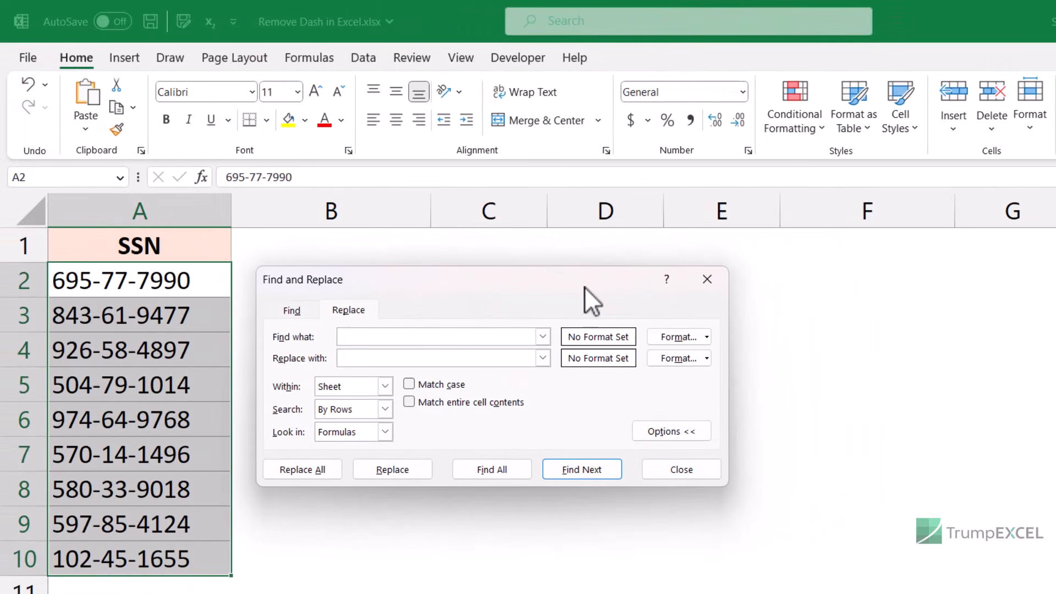
pyautogui.click(699, 282)
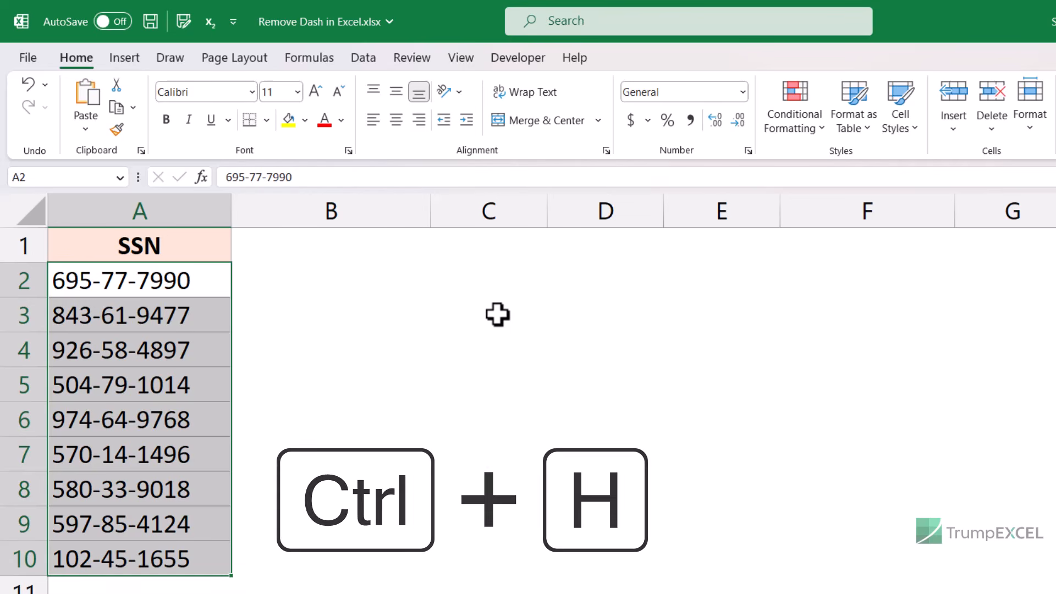
pyautogui.hotkey('ctrl', 'h')
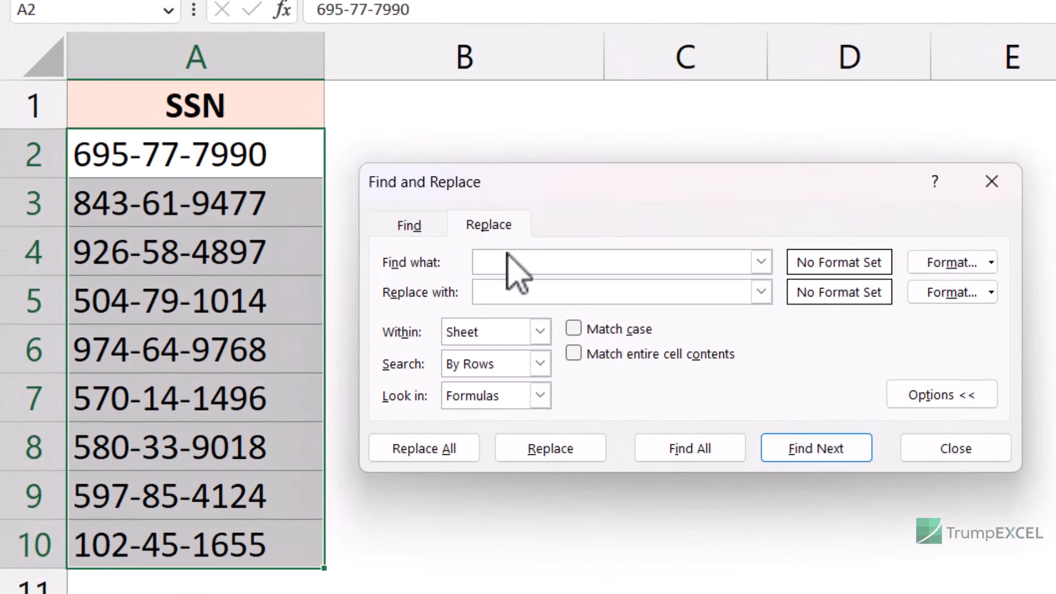
pyautogui.moveTo(534, 185); pyautogui.dragTo(526, 156)
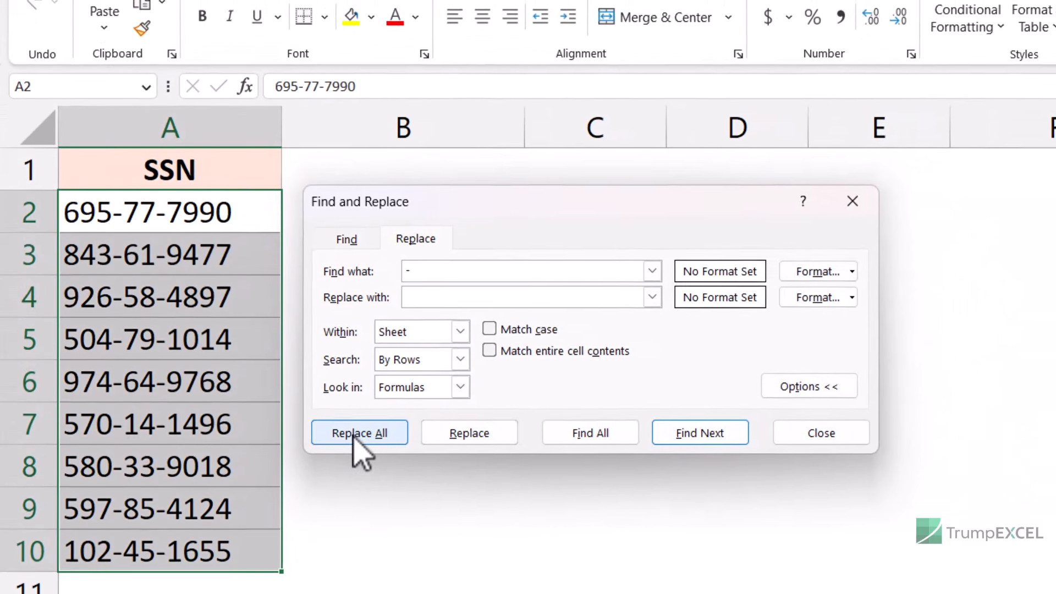
pyautogui.click(370, 433)
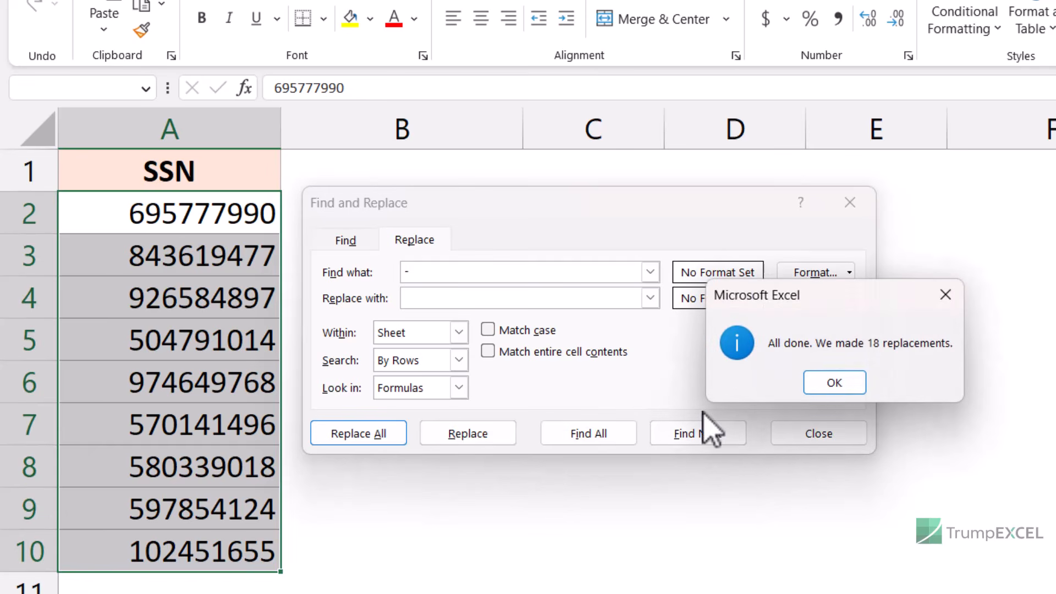
pyautogui.click(841, 384)
pyautogui.click(850, 203)
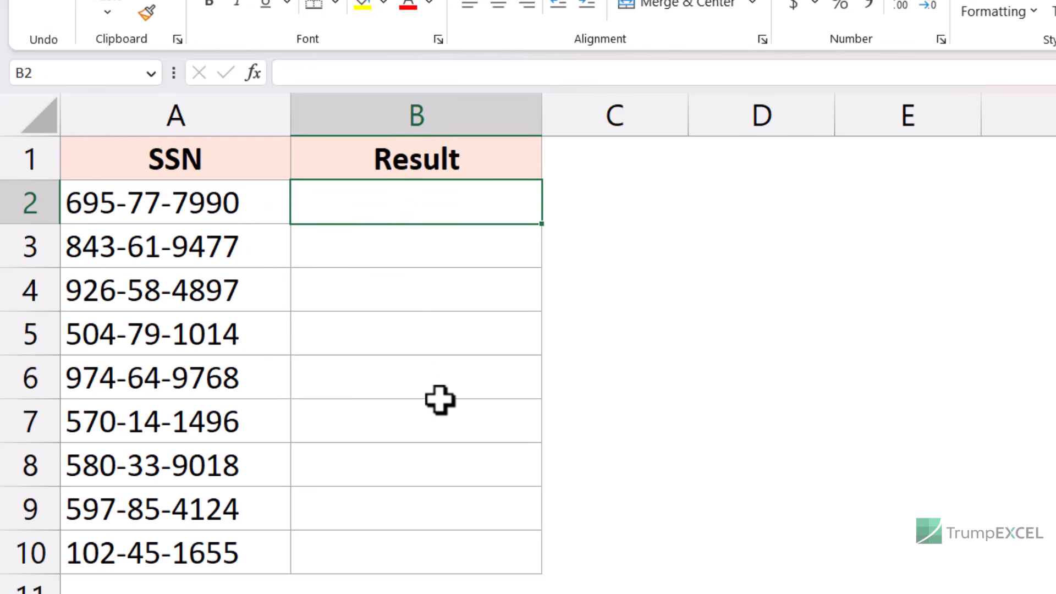
# Enter the formula =SUBSTITUTE(A2,"-","") in cell B2 to strip the dashes from the first SSN.
pyautogui.write('=sub')
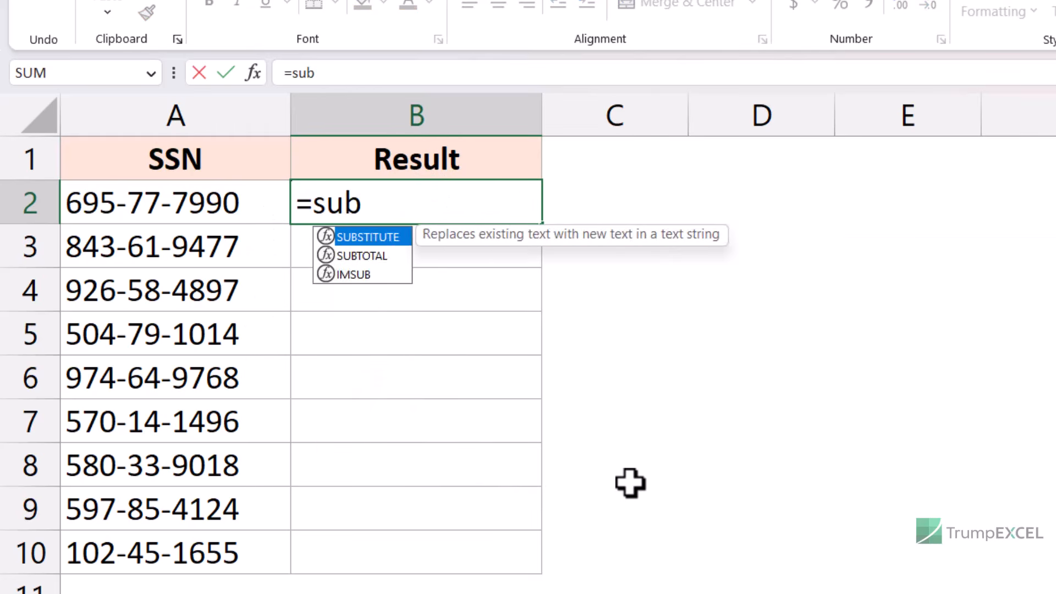
pyautogui.press('Tab')
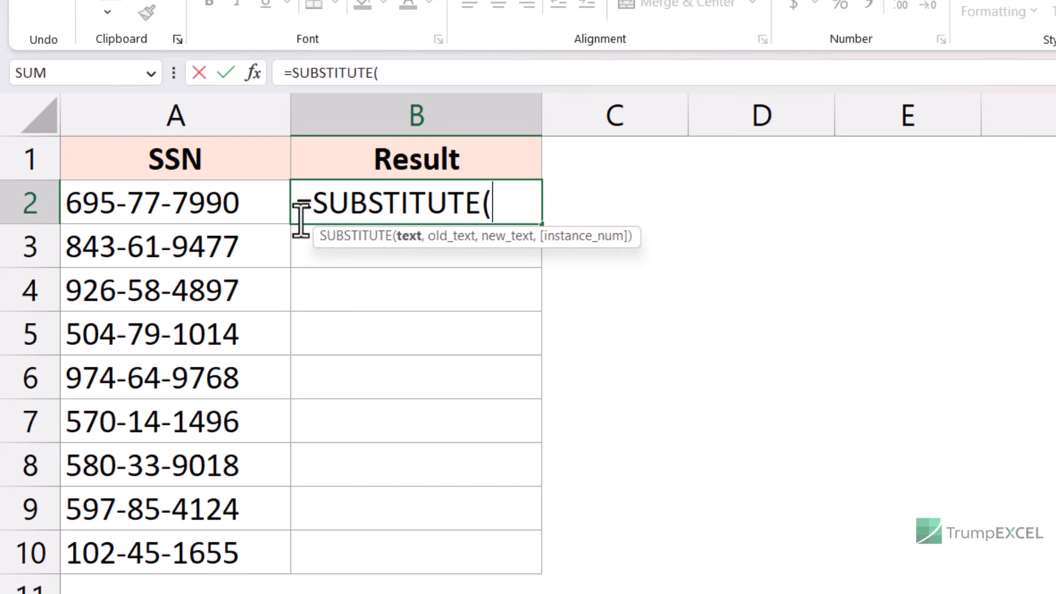
pyautogui.click(257, 207)
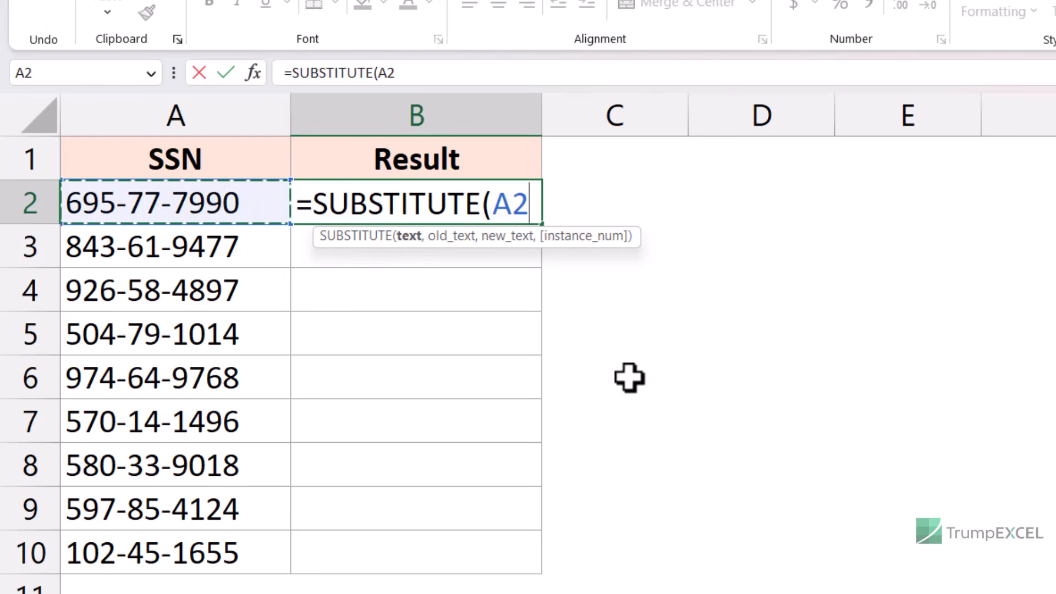
pyautogui.write(',')
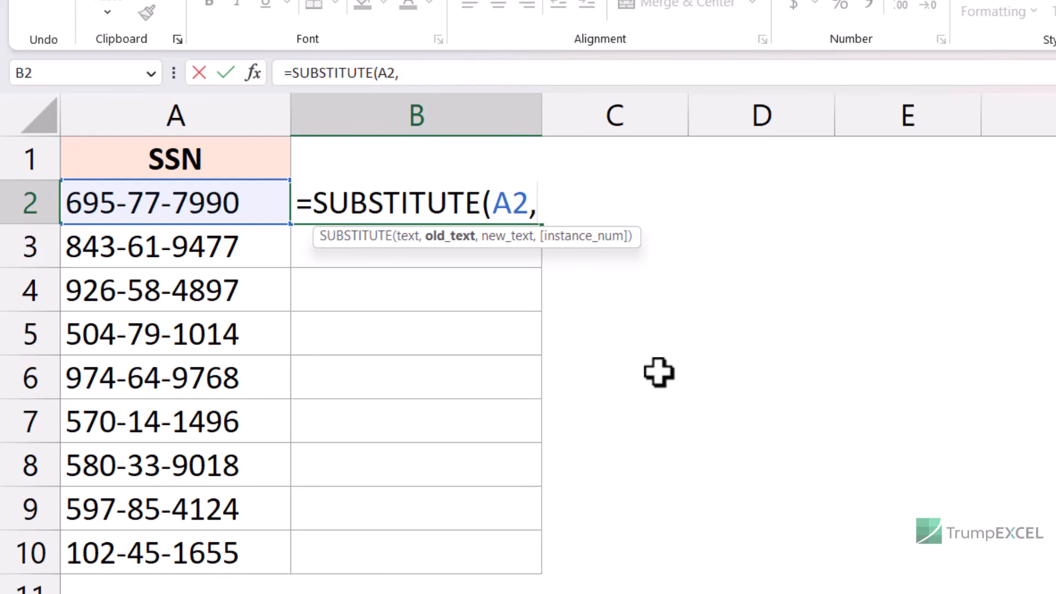
pyautogui.write('""')
pyautogui.click(553, 209)
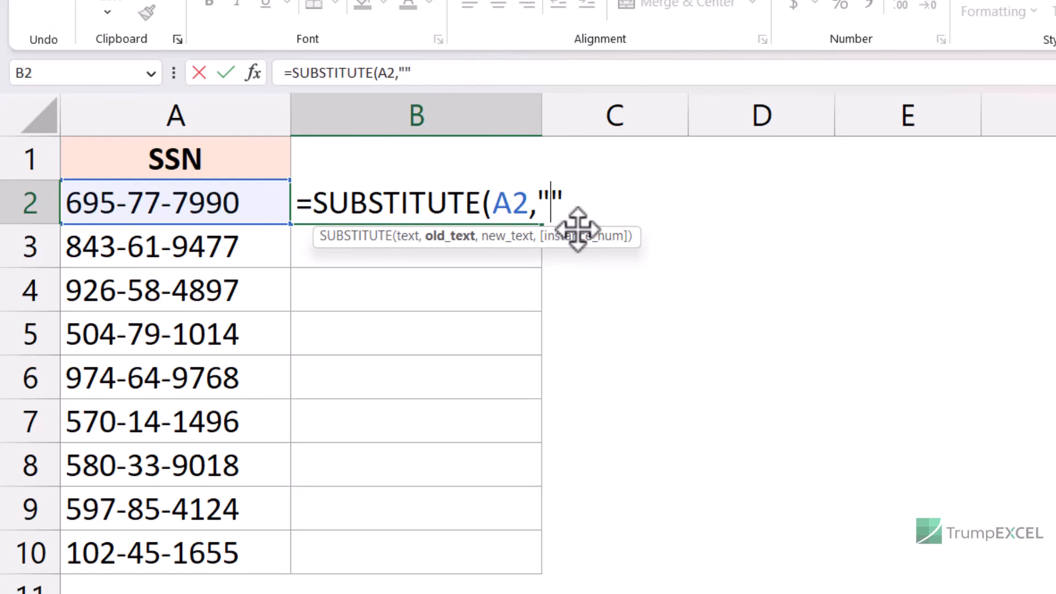
pyautogui.write('-')
pyautogui.click(613, 206)
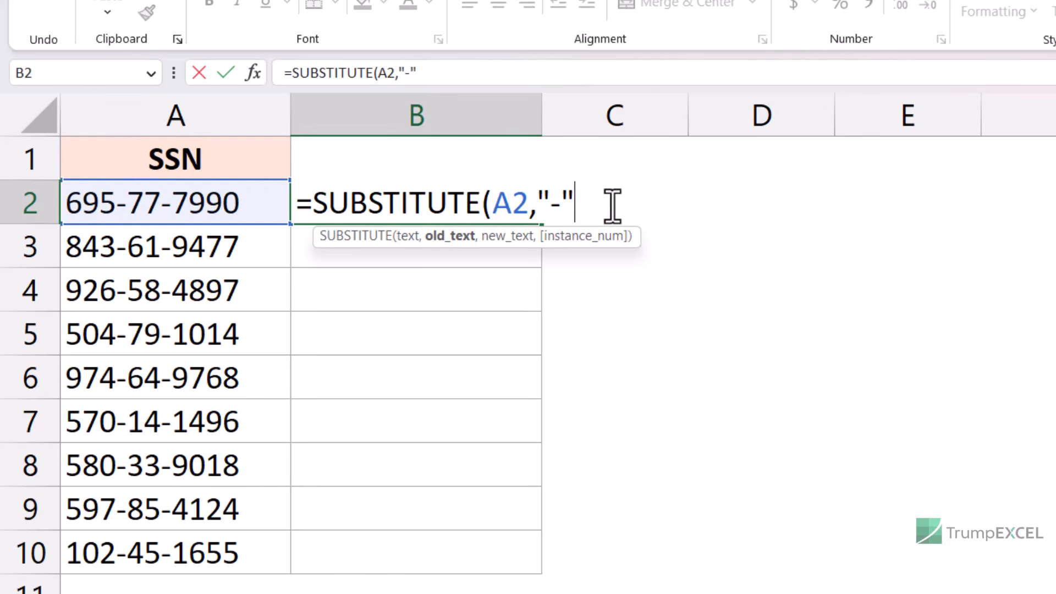
pyautogui.write(',')
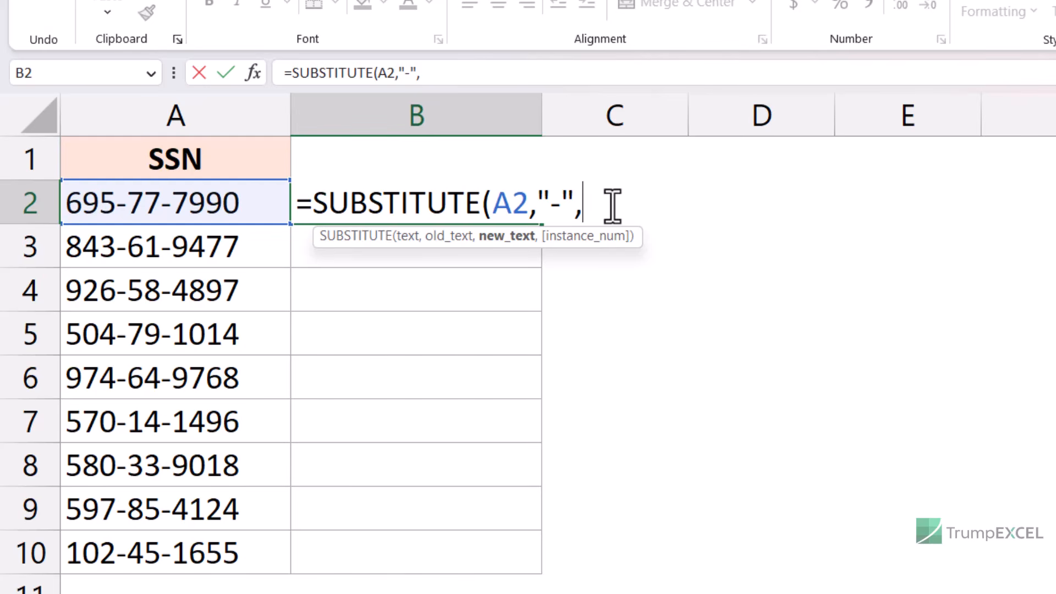
pyautogui.write('""')
pyautogui.write(')')
pyautogui.press('Return')
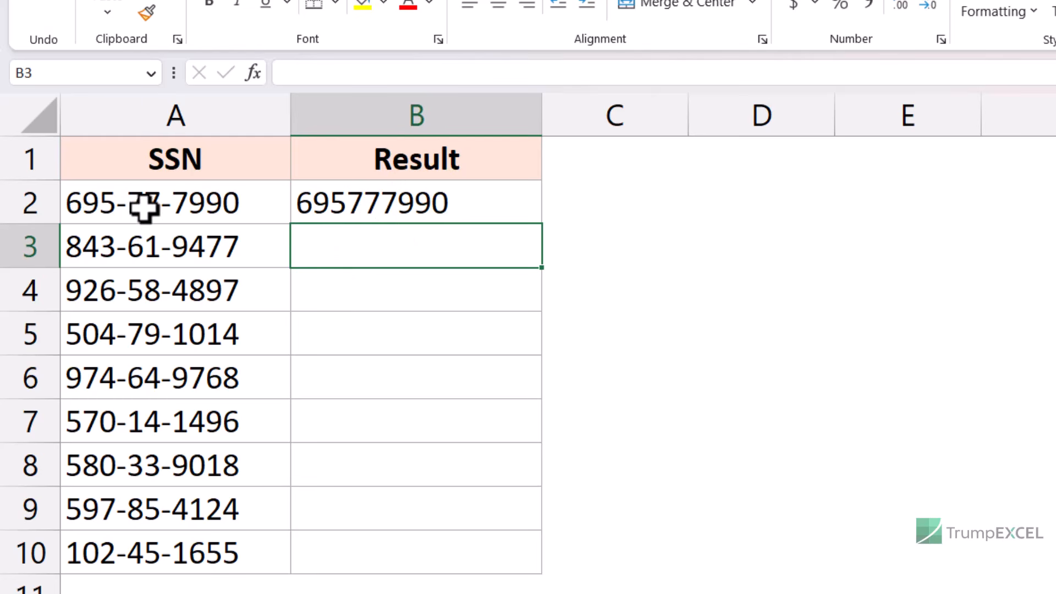
# Copy the SUBSTITUTE formula from B2 down through B10.
pyautogui.click(450, 208)
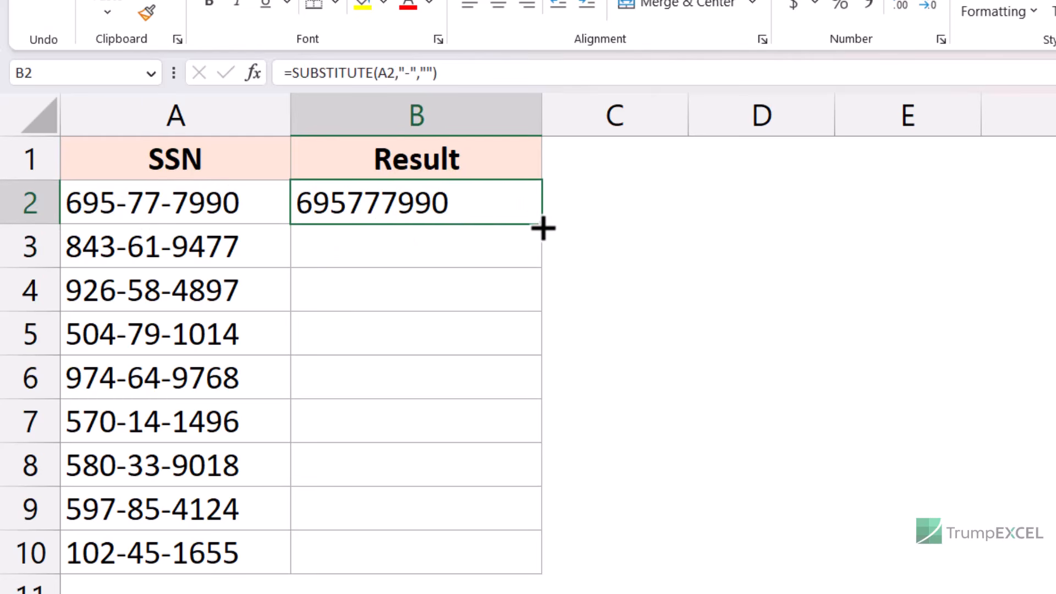
pyautogui.moveTo(543, 228); pyautogui.dragTo(534, 557)
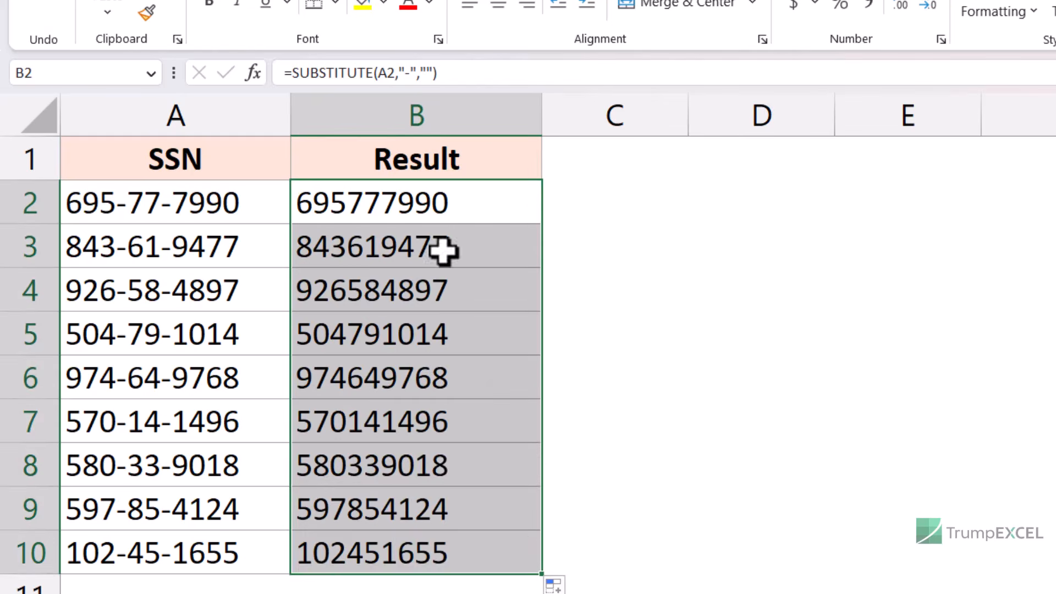
# Change the B2 formula to =SUBSTITUTE(A2,"-","",2) so only the second dash is removed, and copy it down through B10.
pyautogui.click(441, 203)
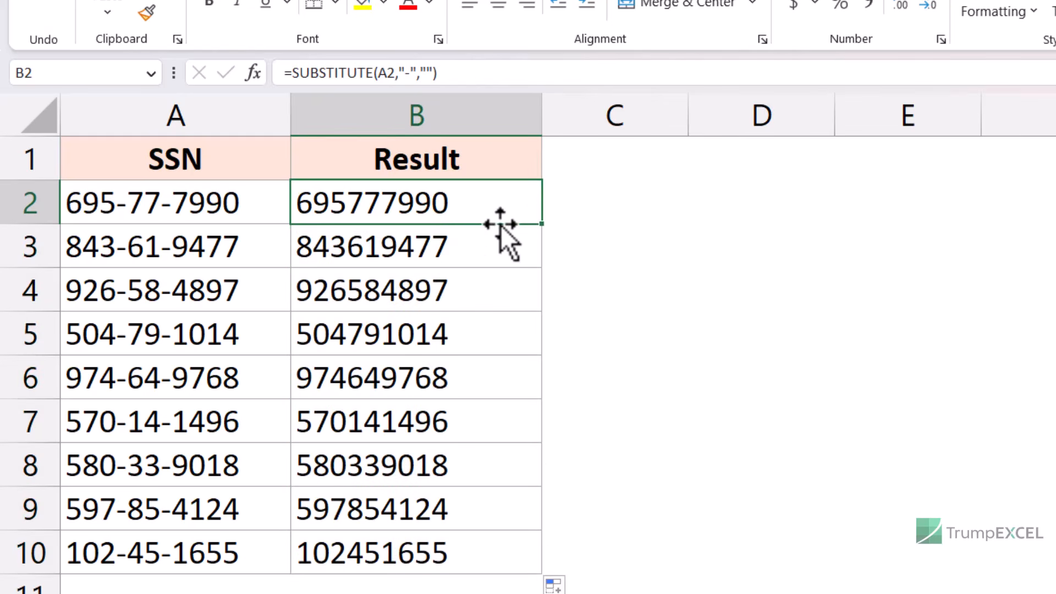
pyautogui.doubleClick(478, 205)
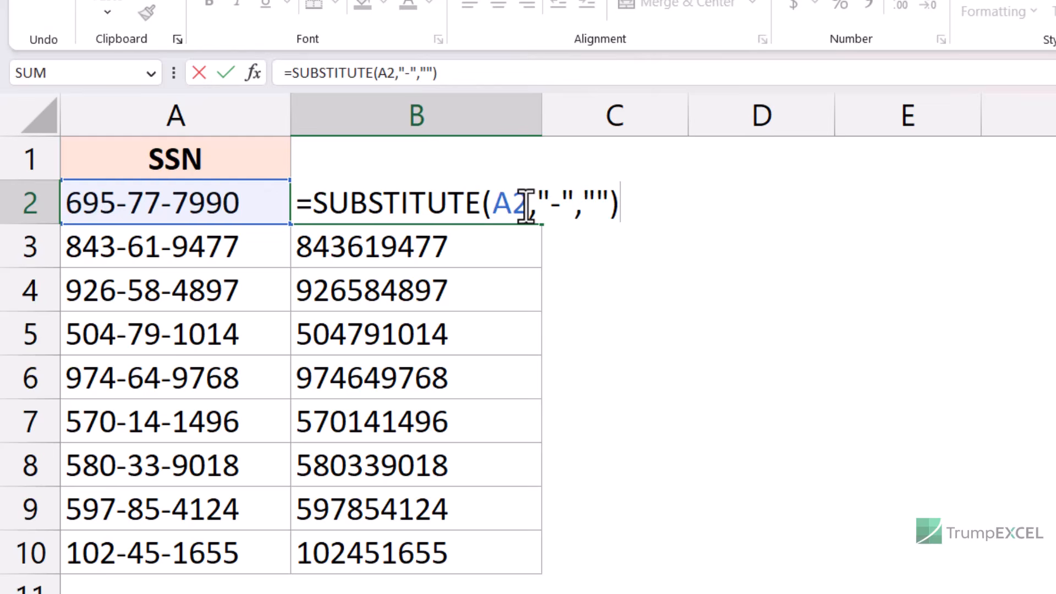
pyautogui.click(610, 208)
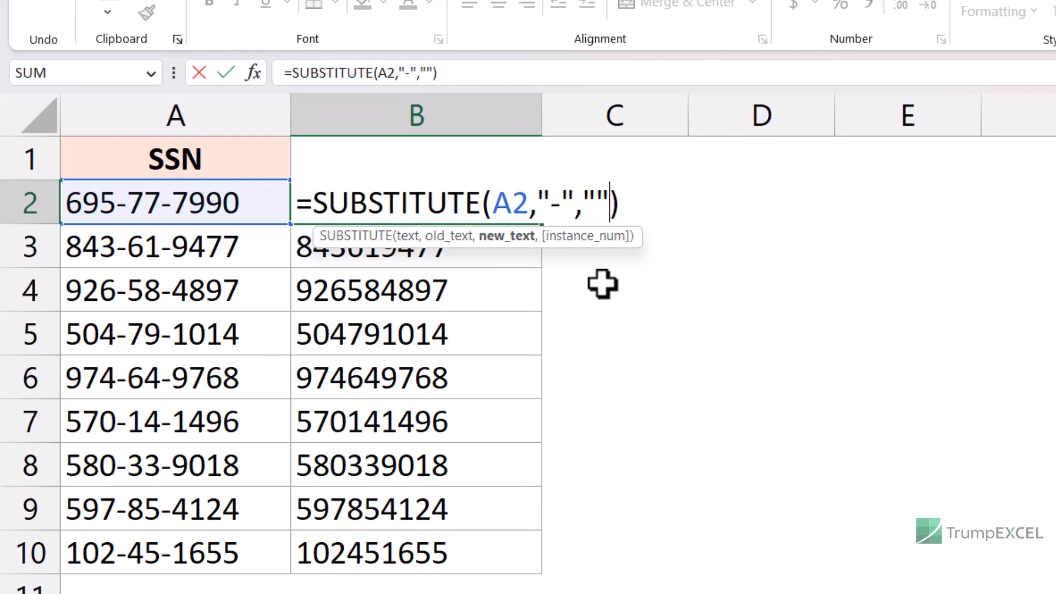
pyautogui.write(',')
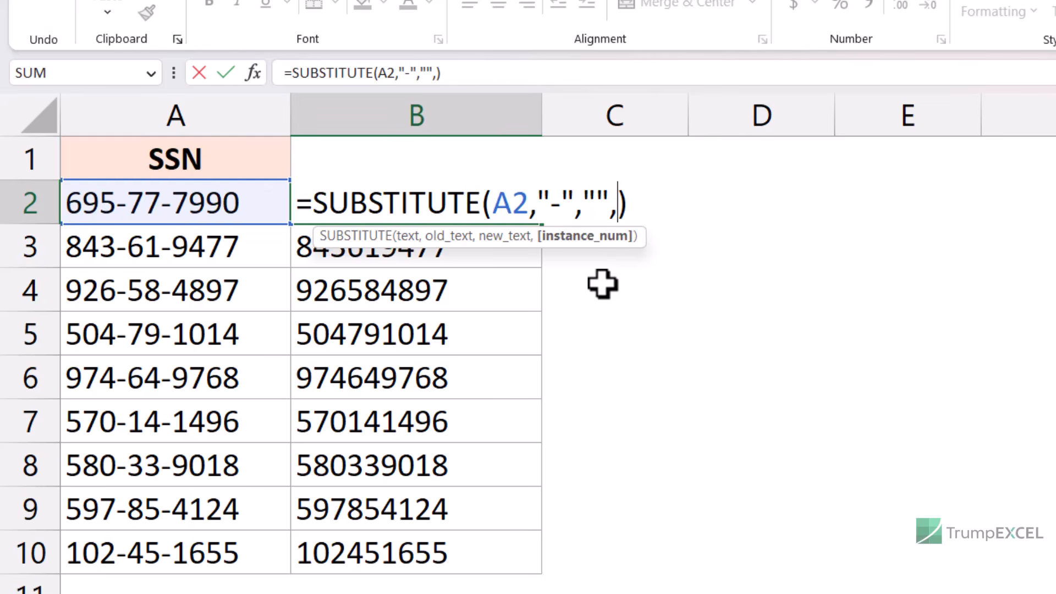
pyautogui.write('2')
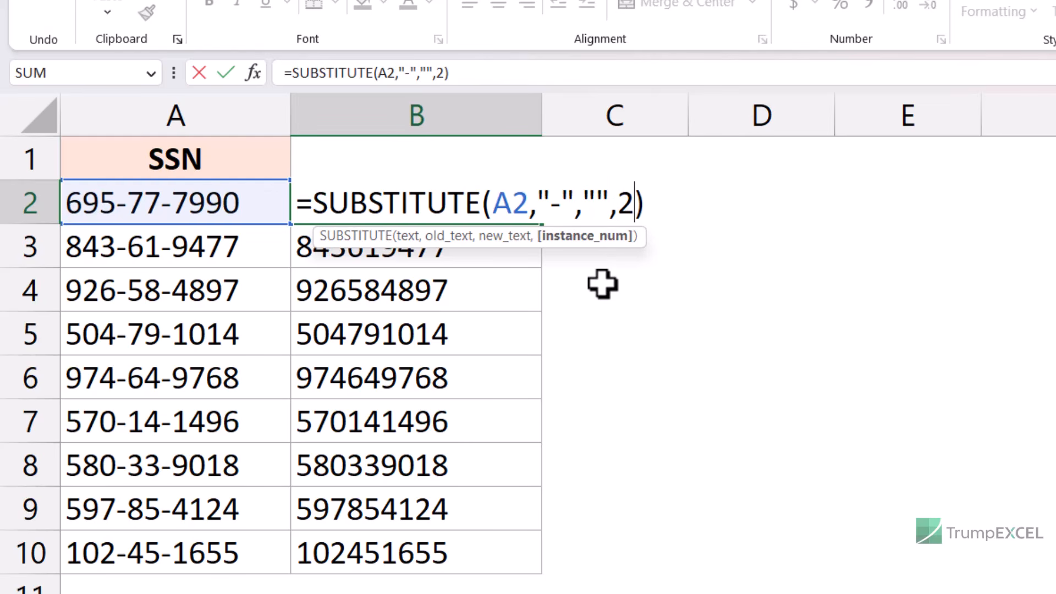
pyautogui.press('Return')
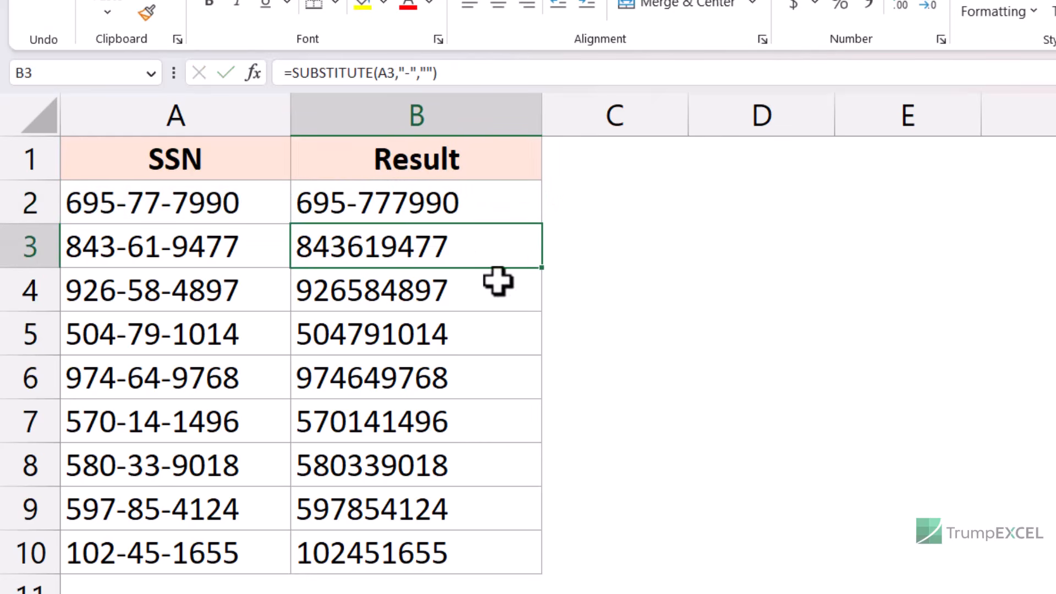
pyautogui.click(378, 199)
pyautogui.doubleClick(549, 226)
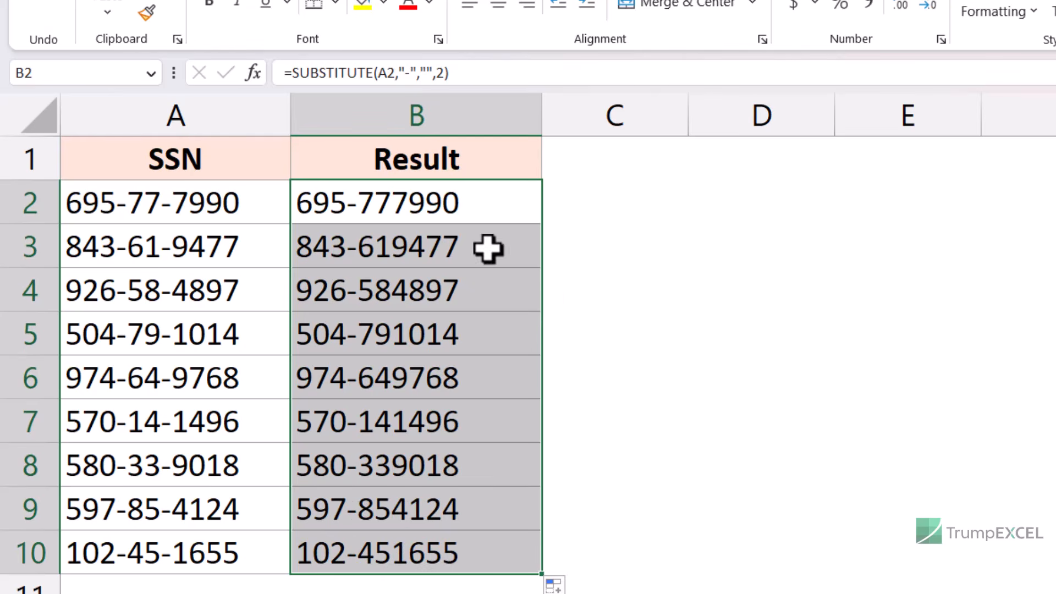
# Set the instance number in the B2 SUBSTITUTE formula to 1 to remove only the first dash, and copy it down through B10.
pyautogui.doubleClick(435, 205)
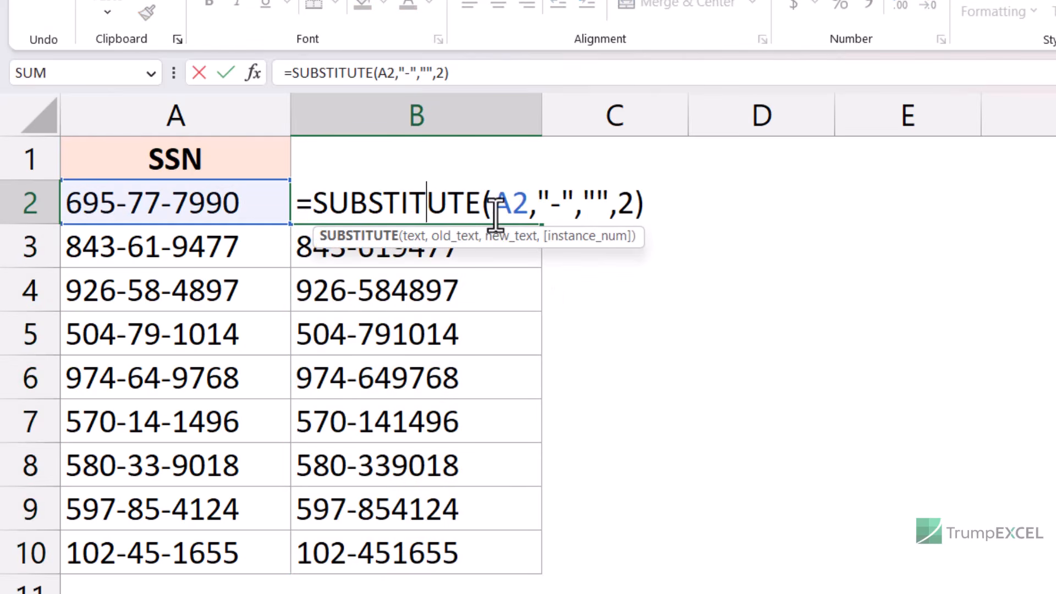
pyautogui.doubleClick(627, 203)
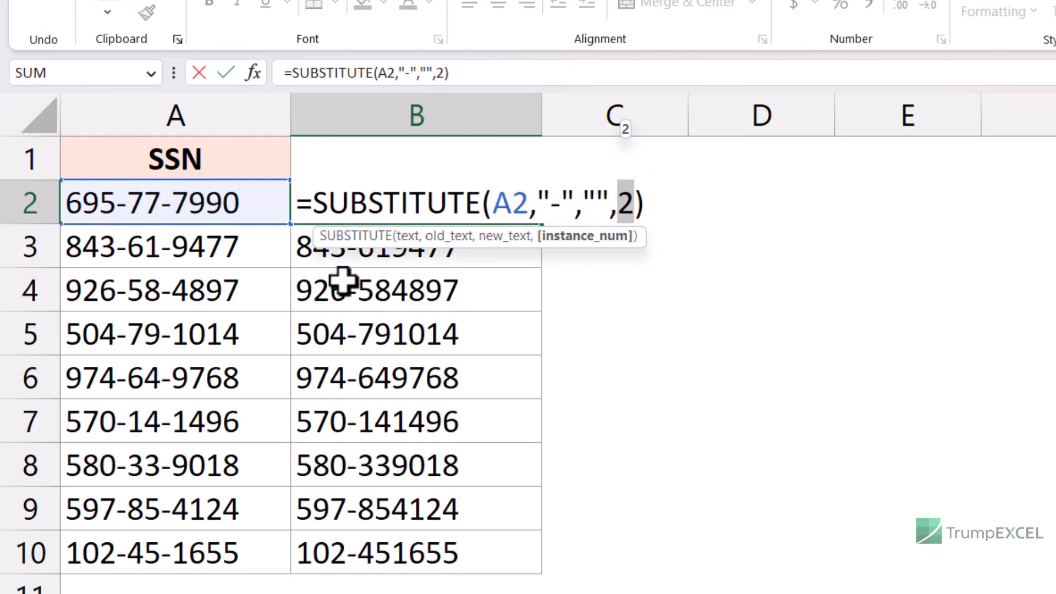
pyautogui.write('1')
pyautogui.press('Return')
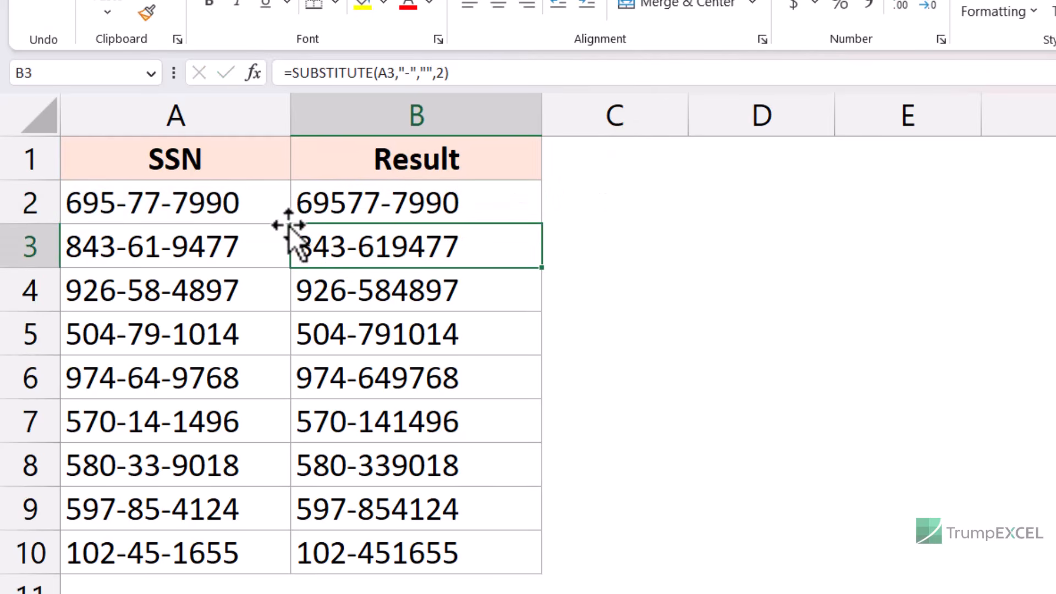
pyautogui.click(418, 216)
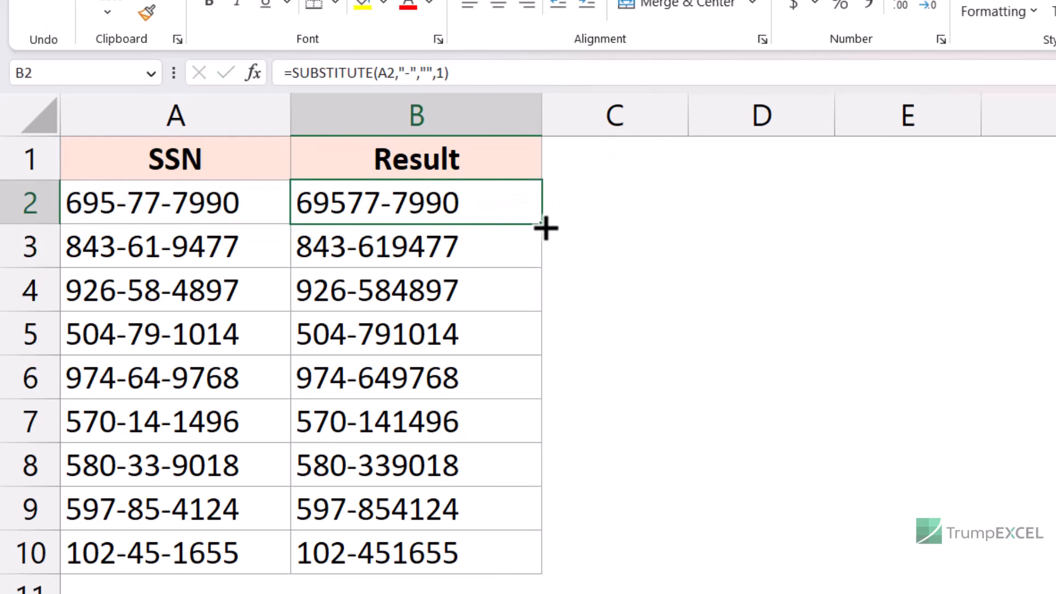
pyautogui.doubleClick(543, 225)
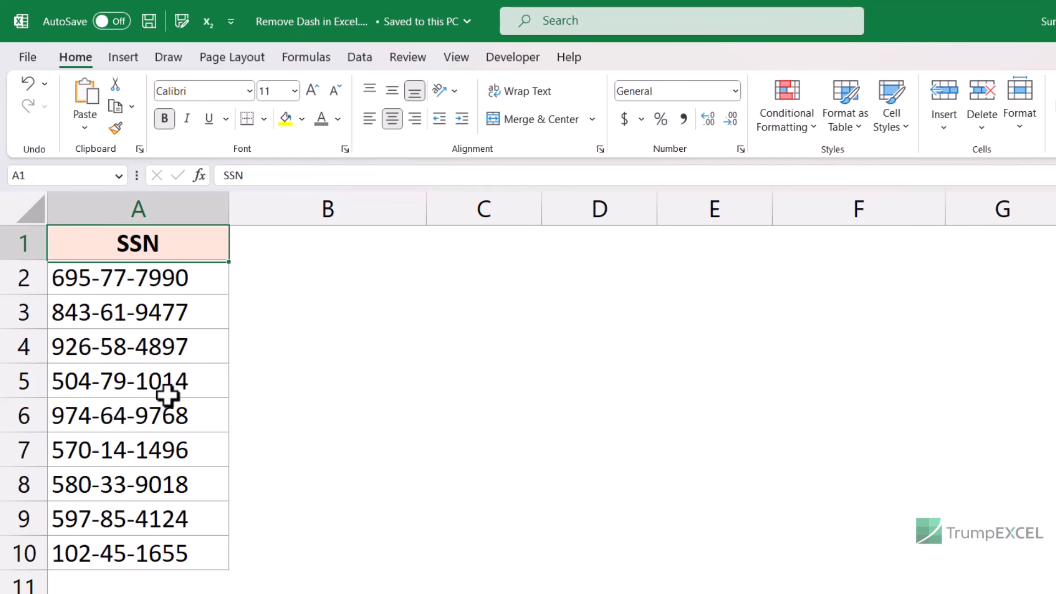
# Convert the SSN range A1:A10 into an Excel table with headers.
pyautogui.moveTo(170, 245); pyautogui.dragTo(152, 553)
pyautogui.click(118, 55)
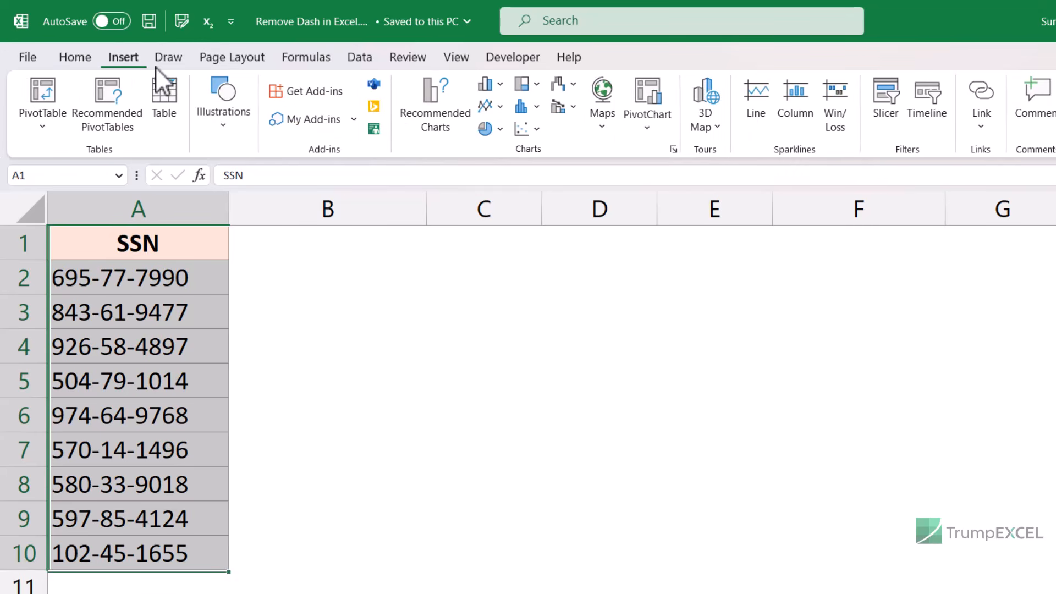
pyautogui.click(163, 98)
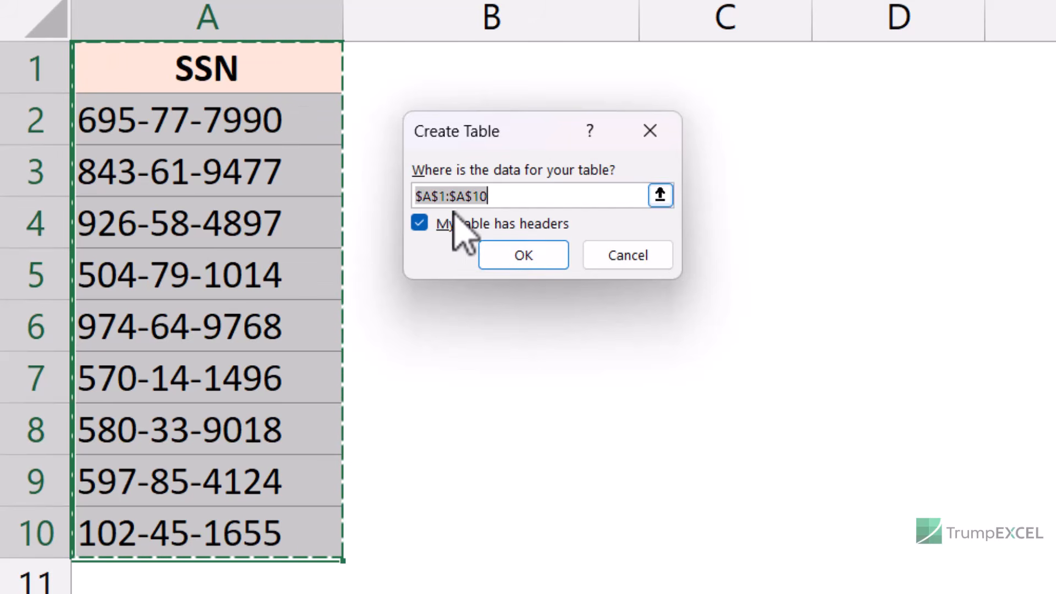
pyautogui.click(507, 258)
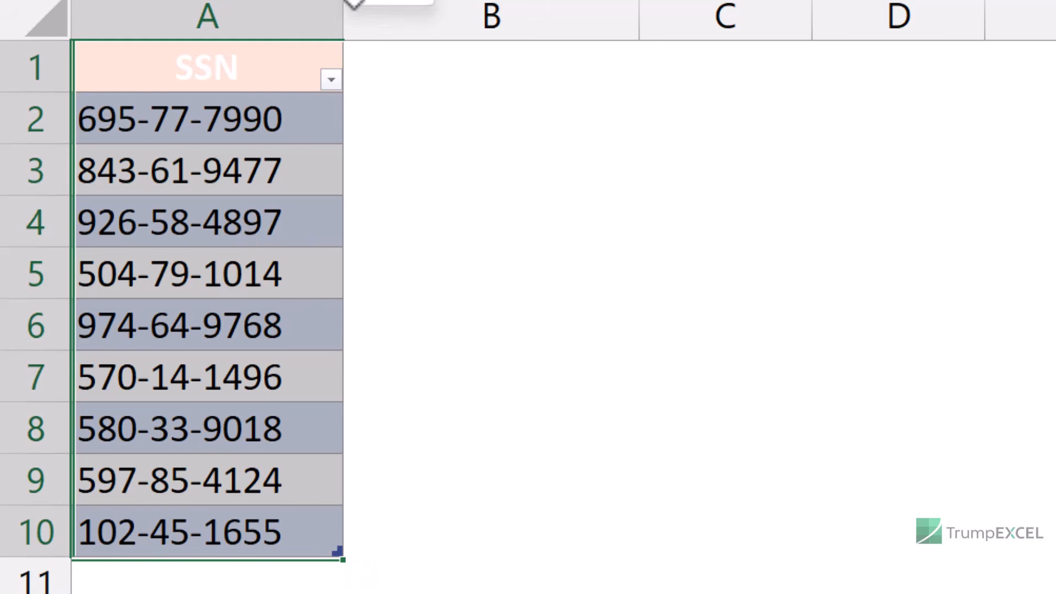
# Set the font color of the SSN header in cell A1 to dark gray.
pyautogui.click(229, 80)
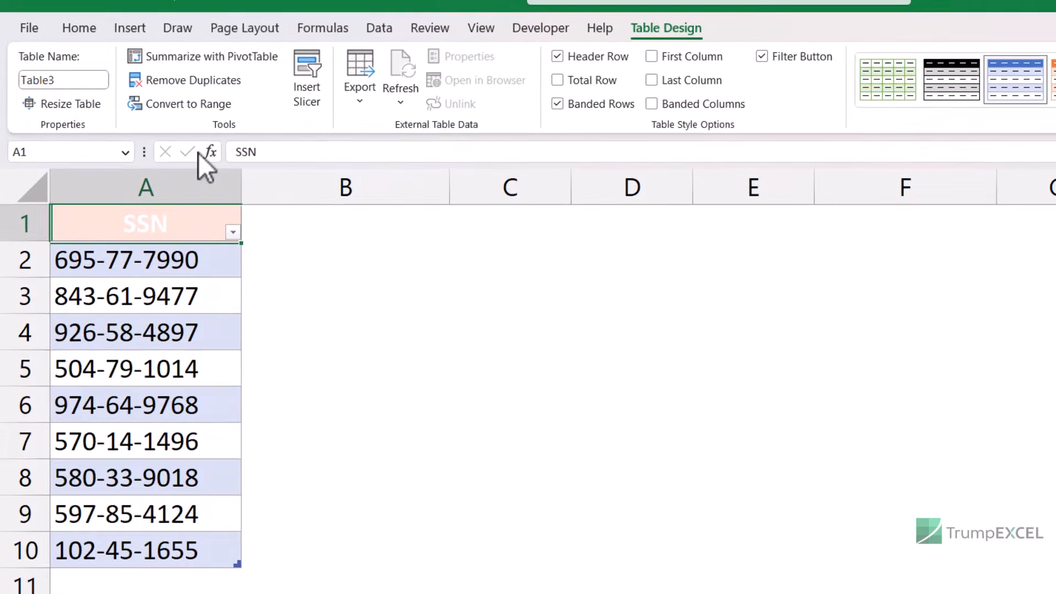
pyautogui.click(79, 27)
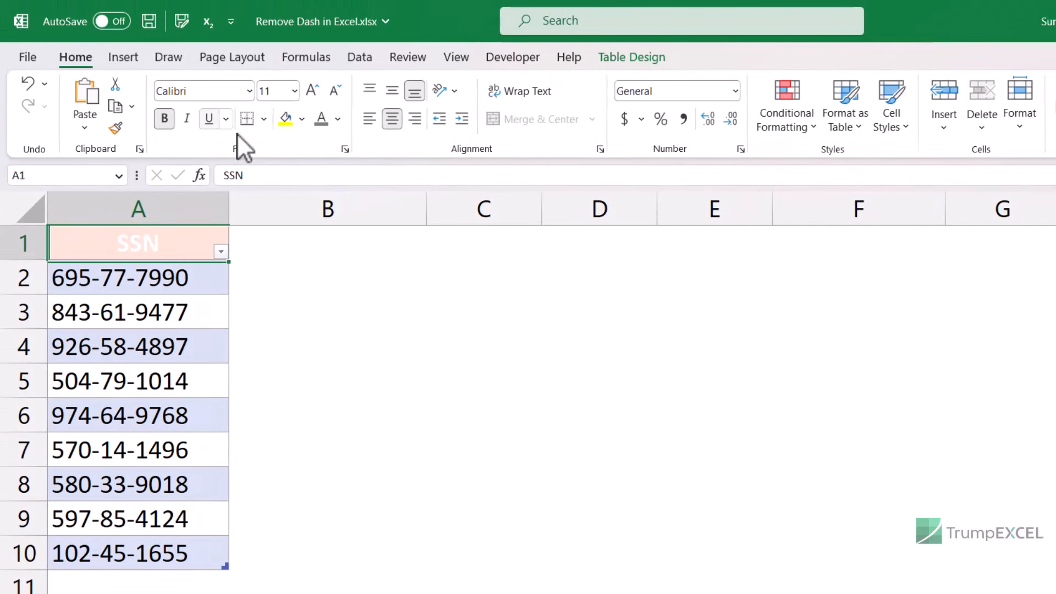
pyautogui.click(338, 118)
pyautogui.click(336, 225)
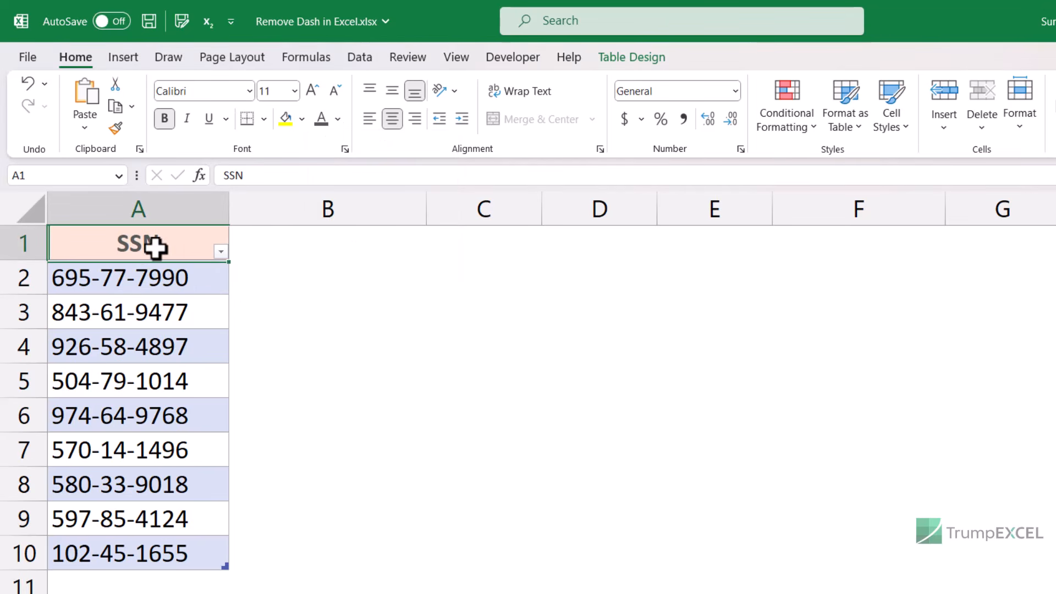
# Load the SSN table into the Power Query Editor and review its Source and Changed Type steps.
pyautogui.click(160, 278)
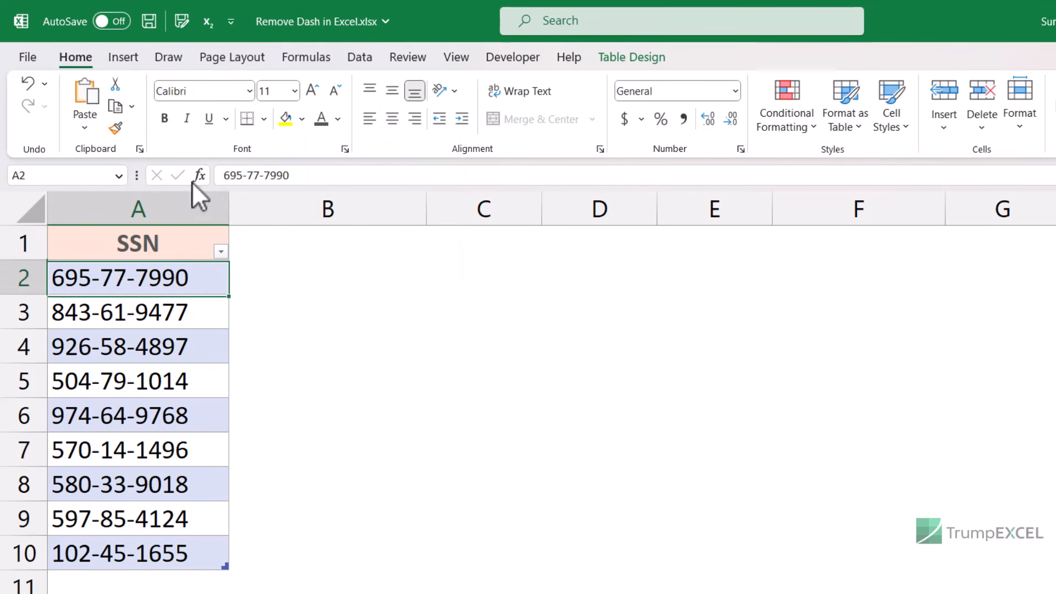
pyautogui.click(363, 65)
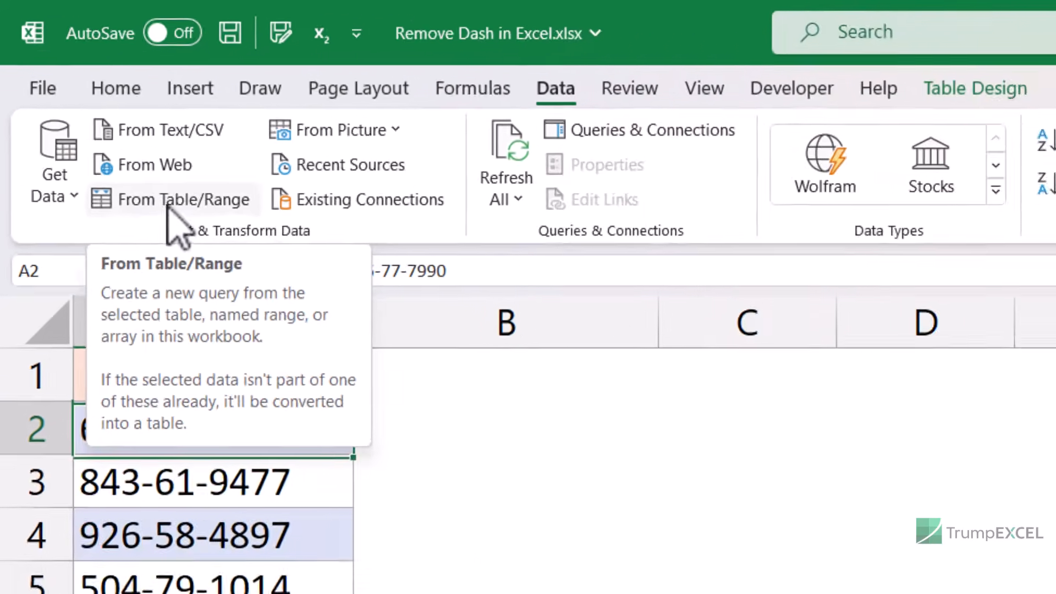
pyautogui.click(247, 275)
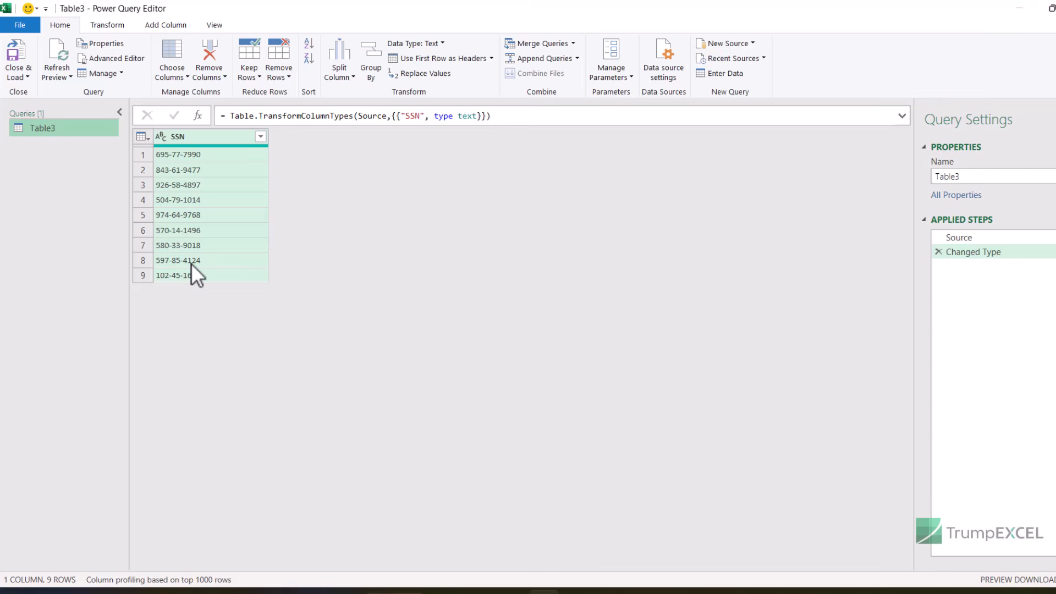
pyautogui.click(972, 237)
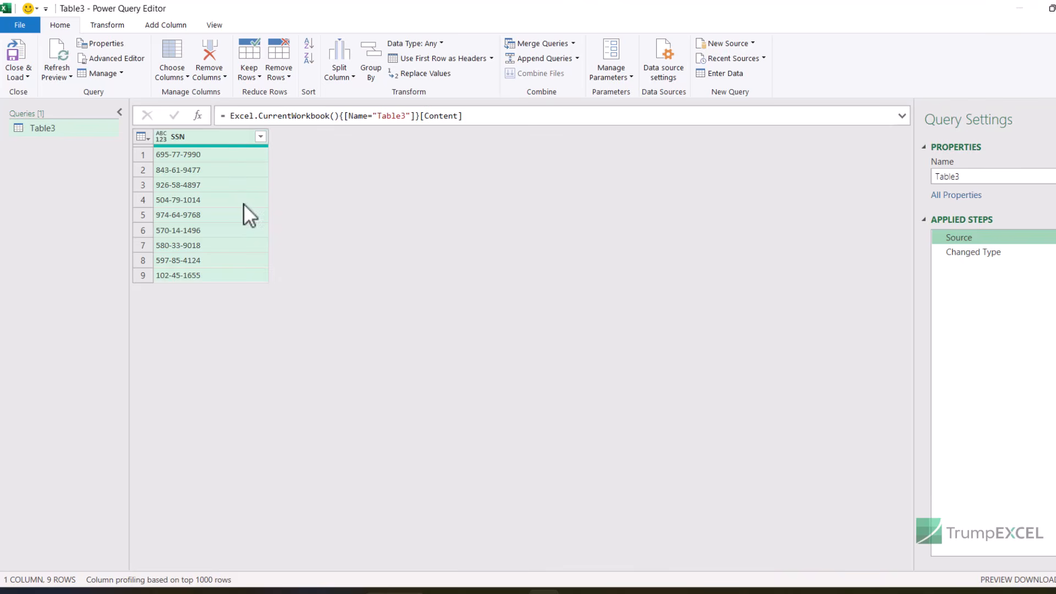
pyautogui.click(999, 252)
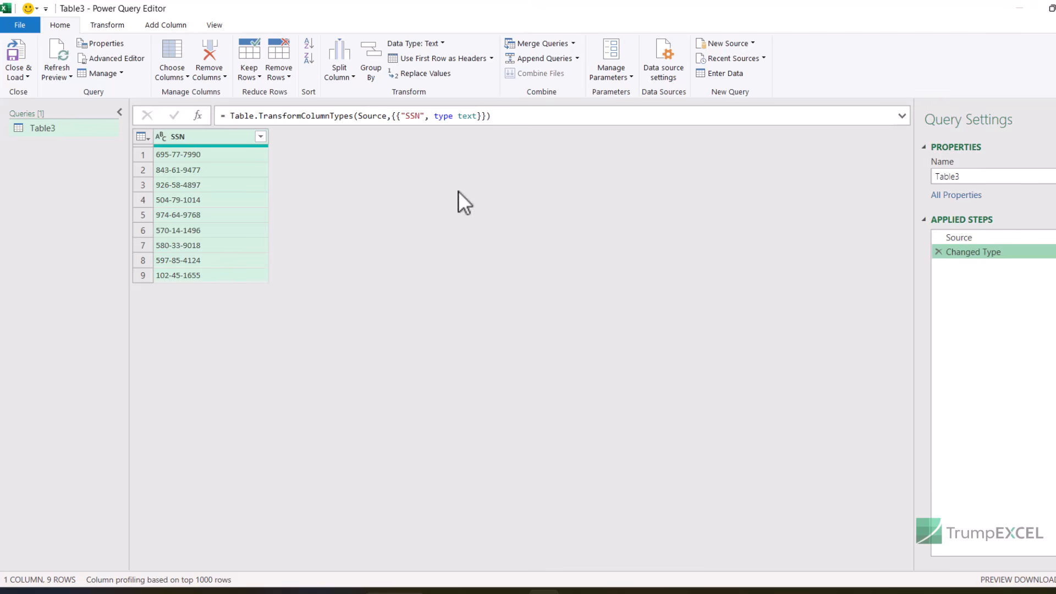
# Replace every "-" in the query's SSN column with nothing, and load the cleaned query into a new worksheet.
pyautogui.click(227, 138)
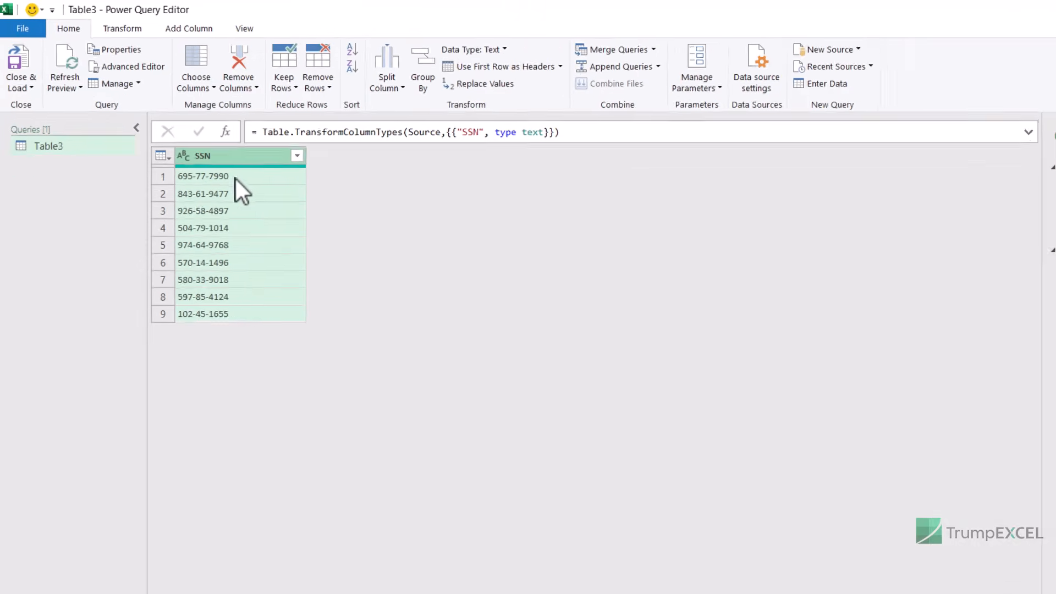
pyautogui.rightClick(300, 209)
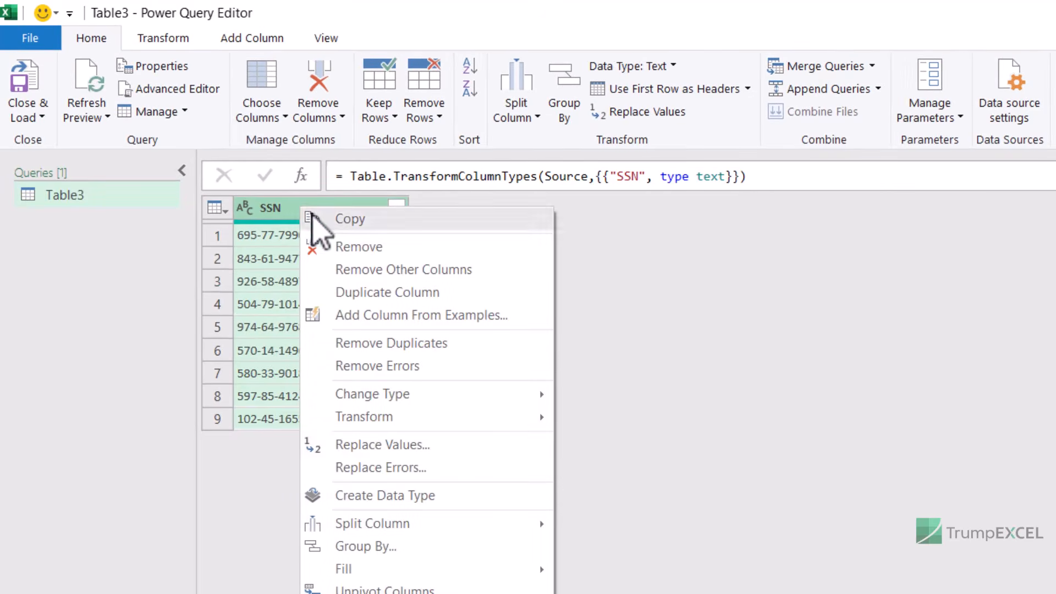
pyautogui.click(432, 445)
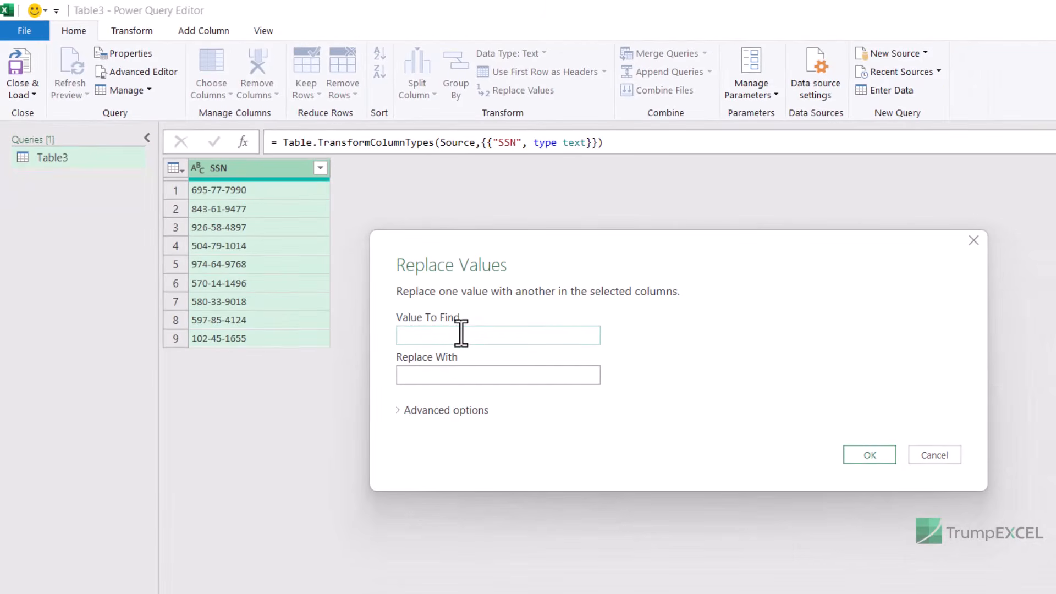
pyautogui.write('-')
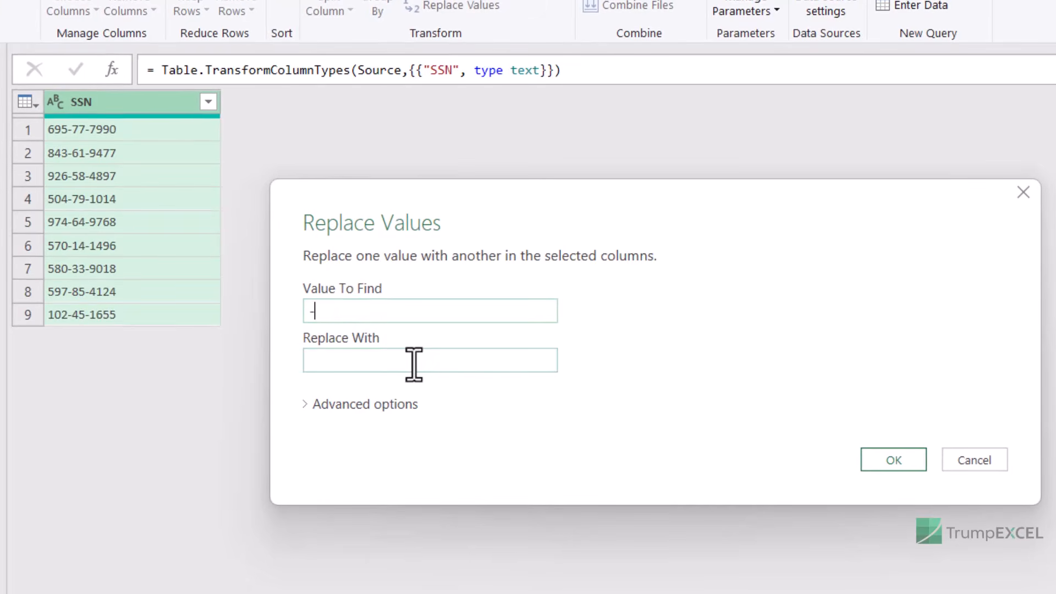
pyautogui.click(880, 468)
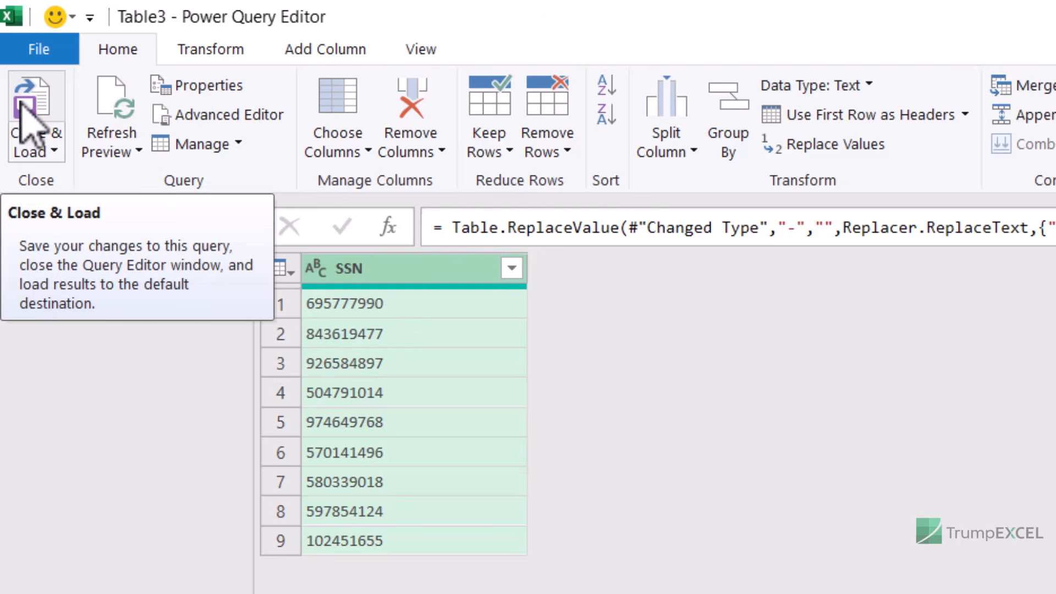
pyautogui.click(28, 127)
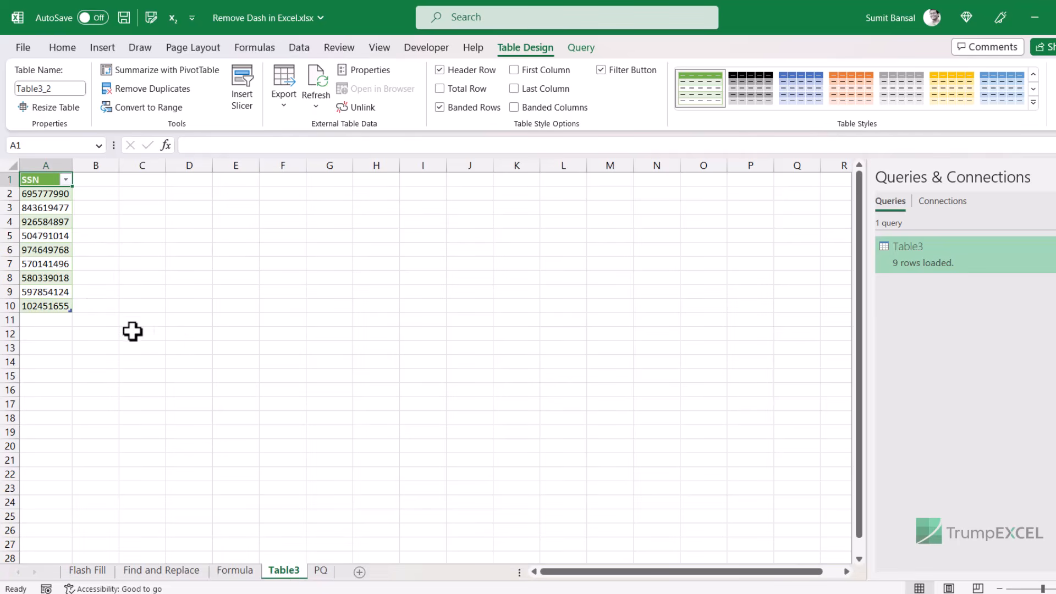
pyautogui.keyDown('ctrl'); pyautogui.scroll(5, 156, 342); pyautogui.keyUp('ctrl')
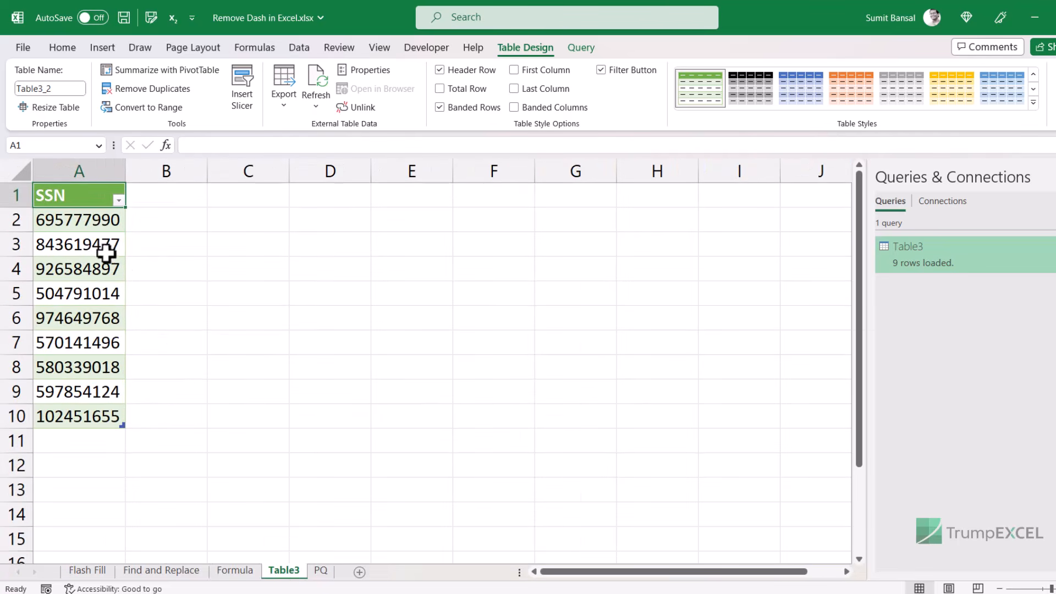
# Compare the original SSNs on the PQ sheet with the query output on the Table3 sheet.
pyautogui.click(321, 572)
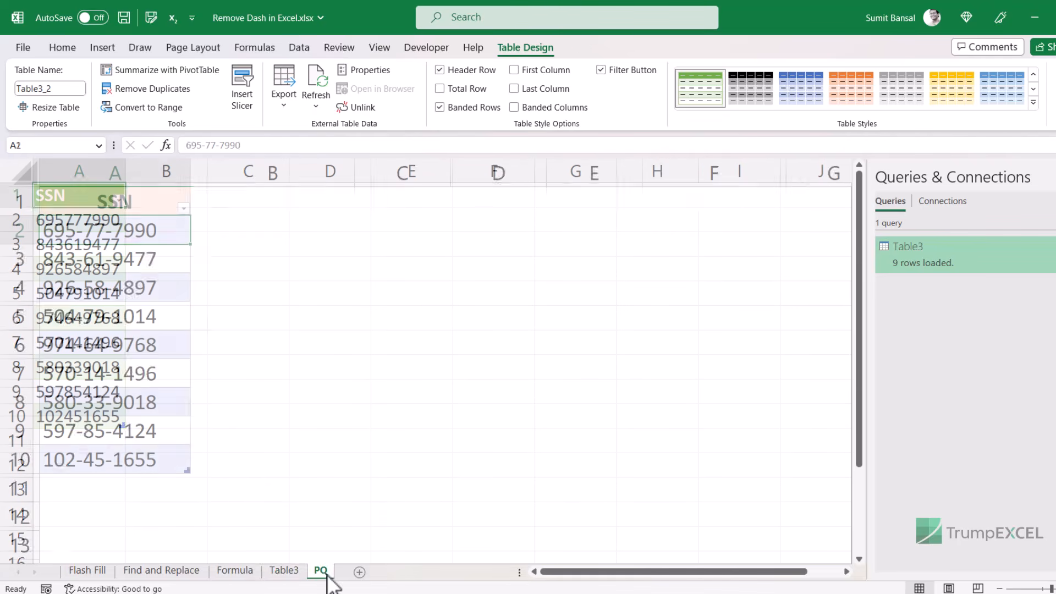
pyautogui.click(288, 575)
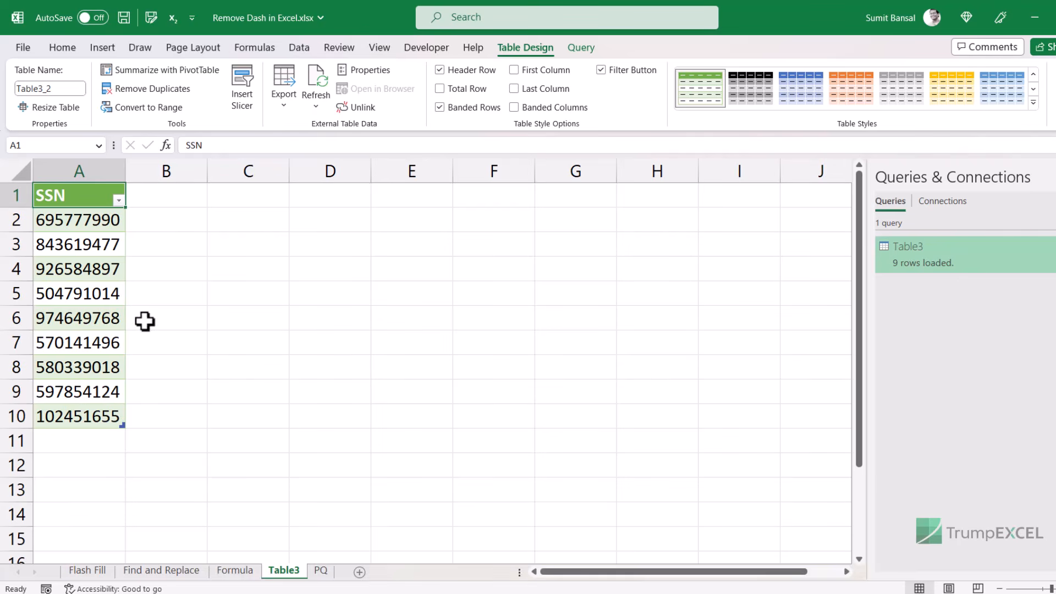
pyautogui.click(322, 573)
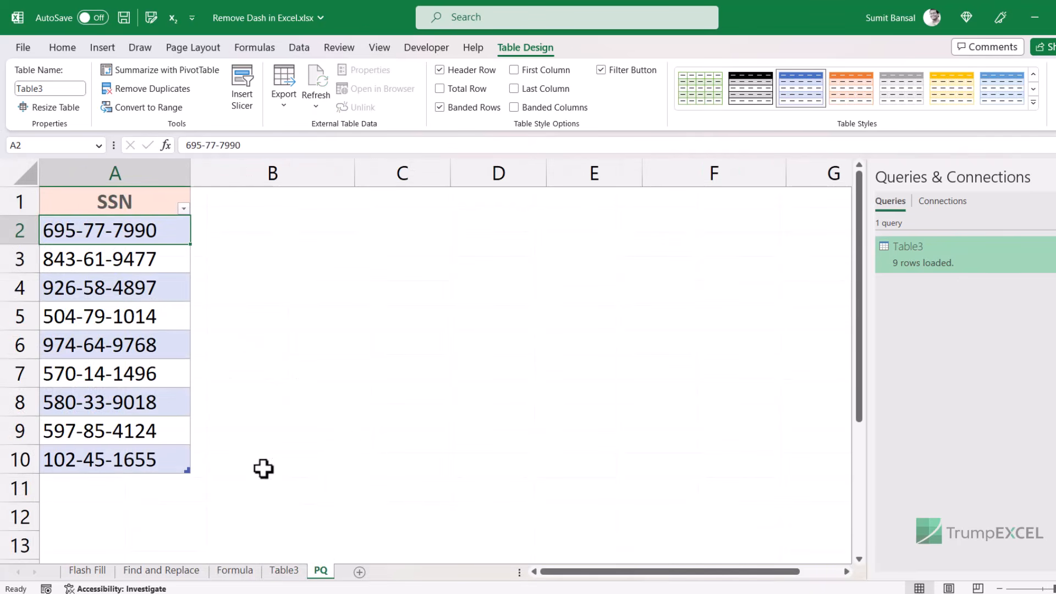
pyautogui.click(284, 572)
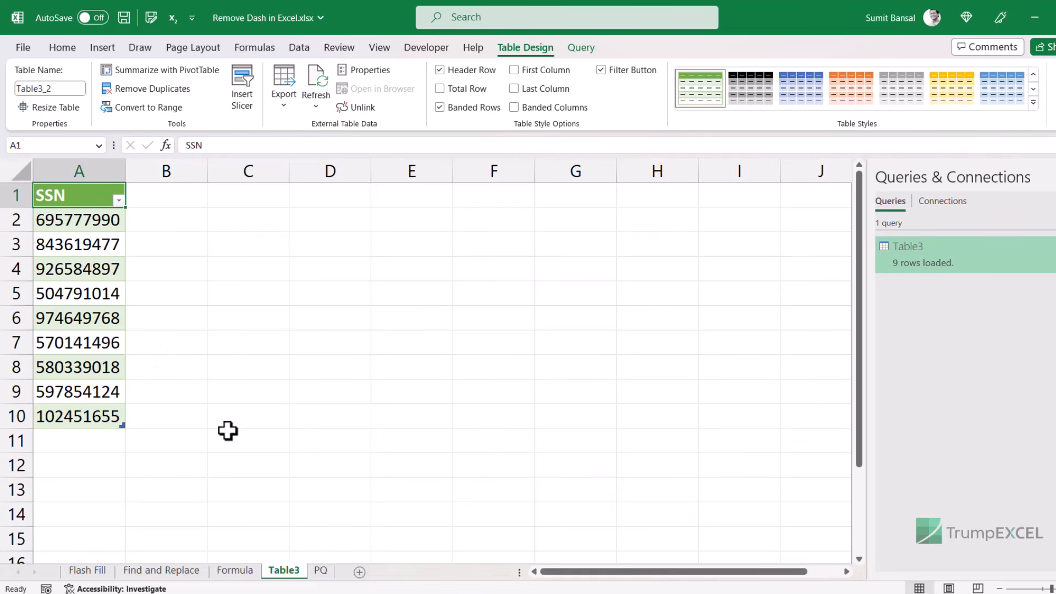
# On the PQ sheet, replace the last four digits of the SSNs in cells A4, A6 and A7 with new digits.
pyautogui.click(321, 572)
pyautogui.doubleClick(163, 292)
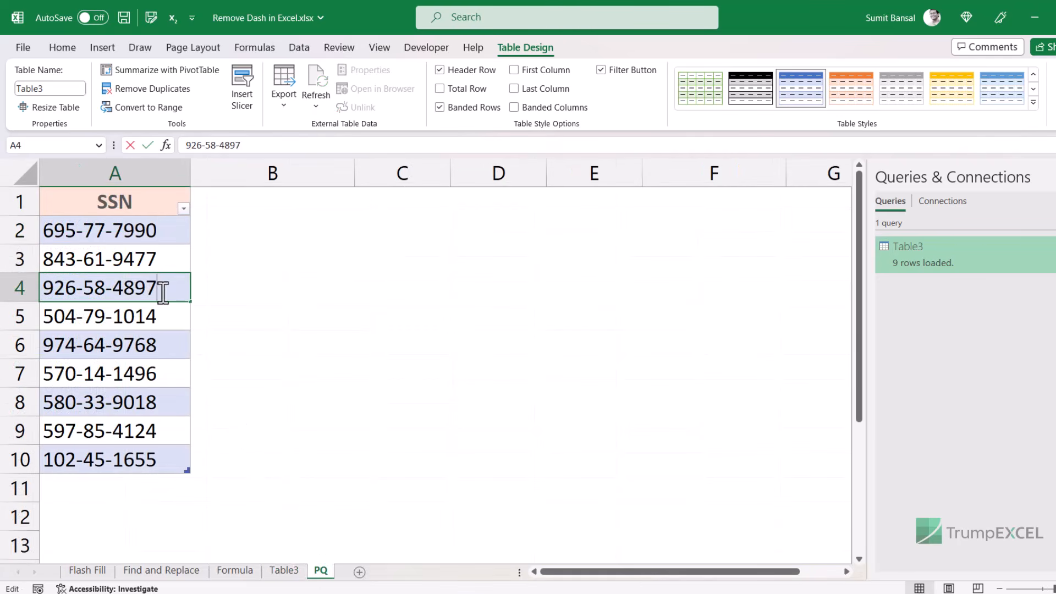
pyautogui.moveTo(162, 293); pyautogui.dragTo(116, 291)
pyautogui.write('1111')
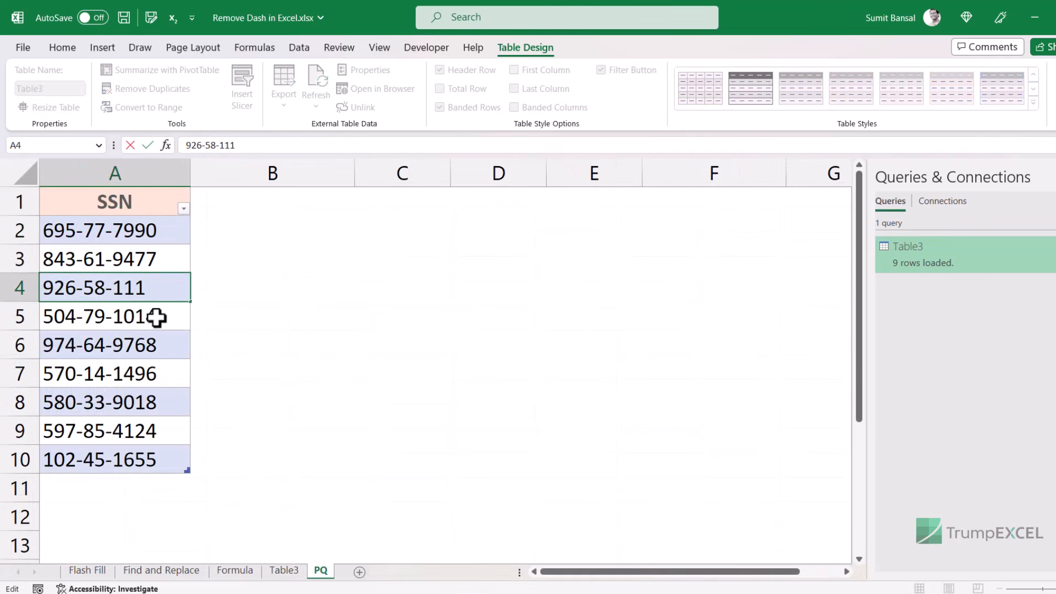
pyautogui.click(158, 341)
pyautogui.doubleClick(158, 345)
pyautogui.moveTo(158, 344); pyautogui.dragTo(117, 346)
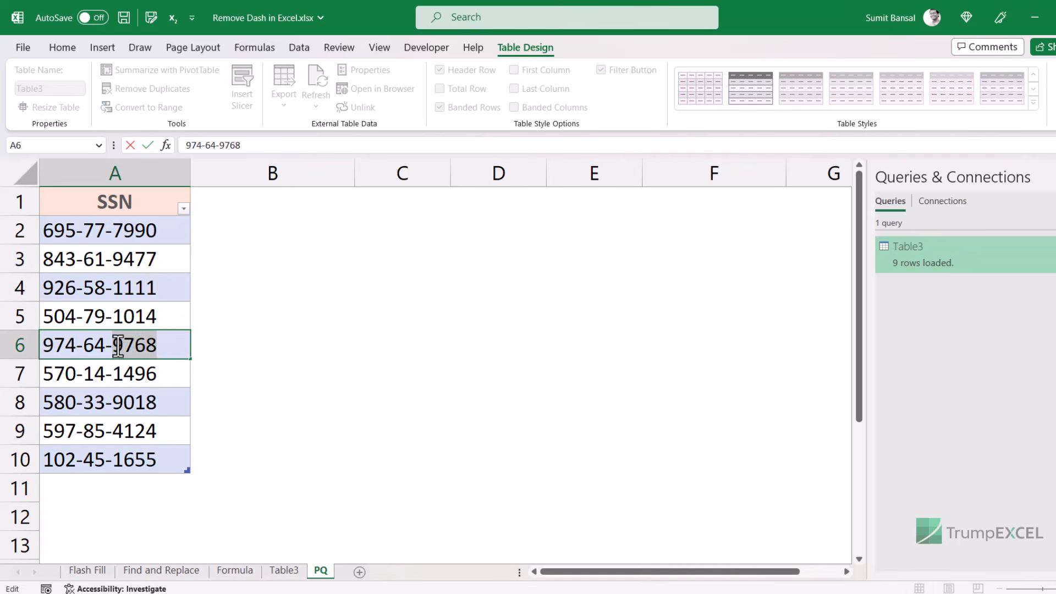
pyautogui.write('2222')
pyautogui.doubleClick(164, 377)
pyautogui.moveTo(164, 376); pyautogui.dragTo(118, 374)
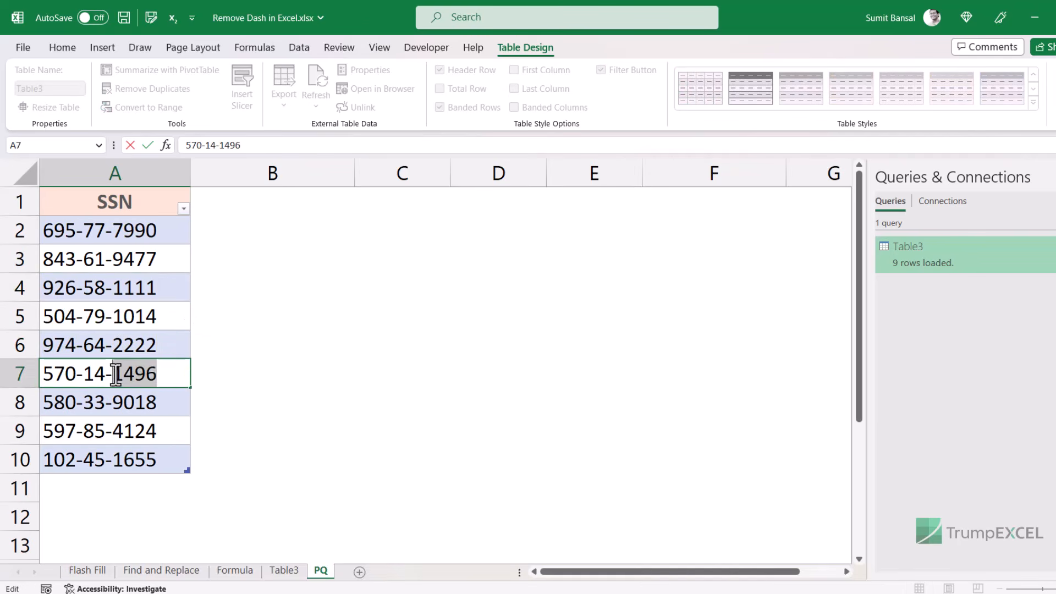
pyautogui.write('3333')
pyautogui.click(284, 430)
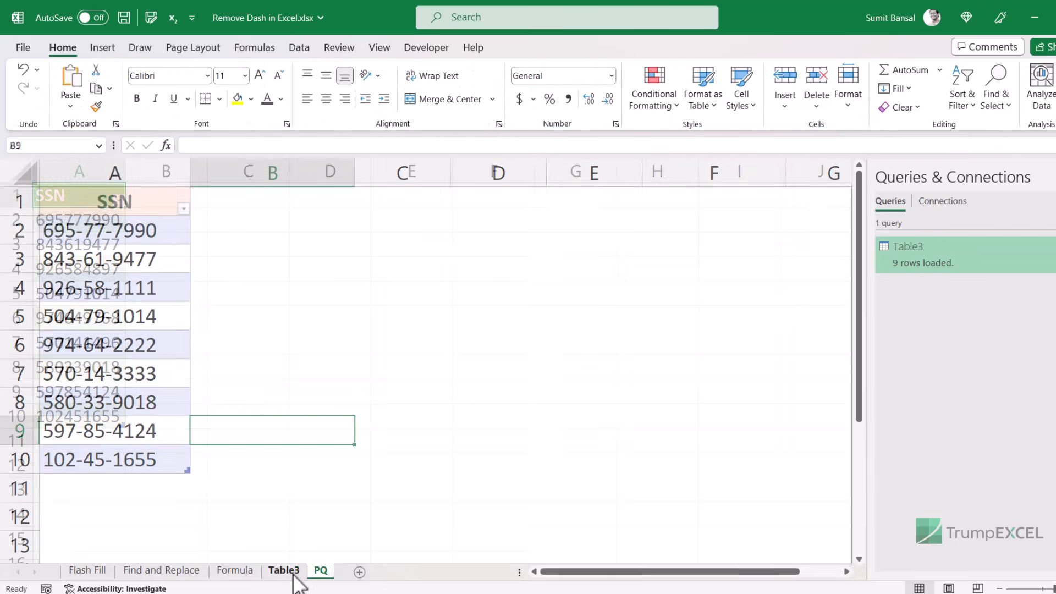
# Refresh the query output table on the Table3 sheet and check the updated SSNs in rows 6 and 7.
pyautogui.click(285, 569)
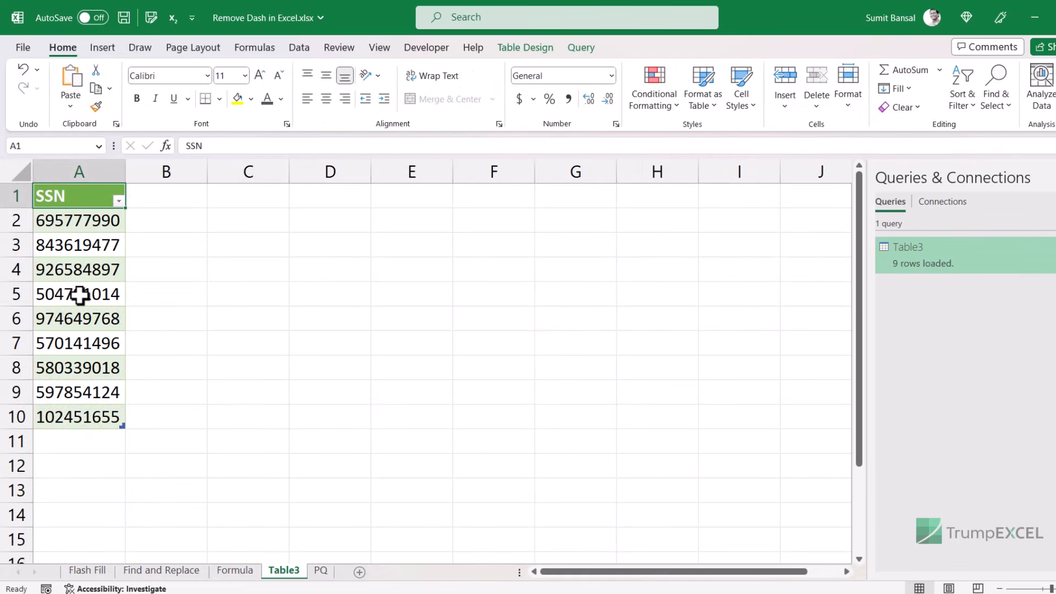
pyautogui.rightClick(66, 269)
pyautogui.click(115, 280)
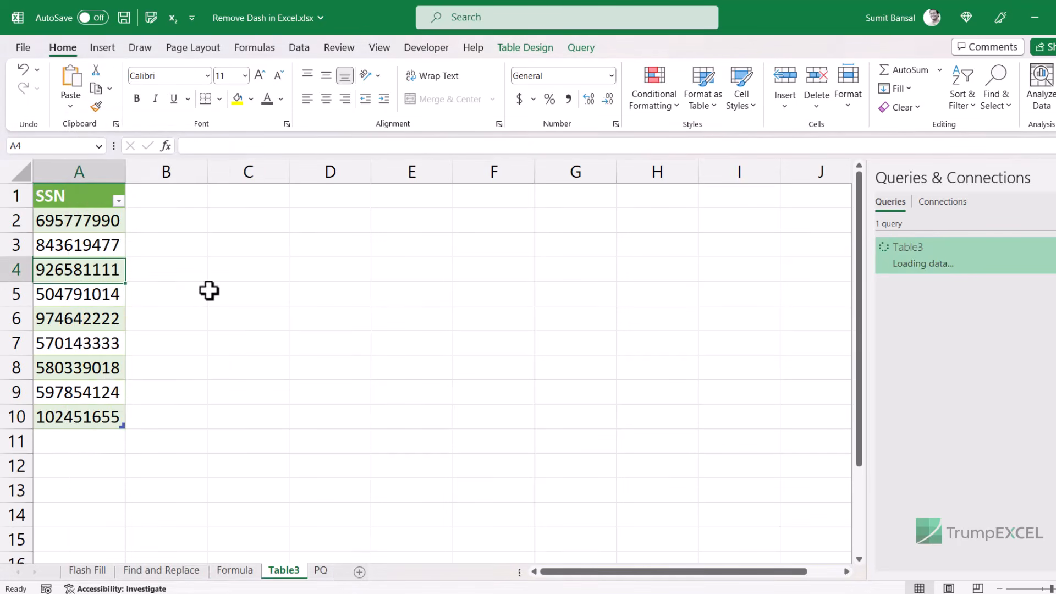
pyautogui.click(106, 316)
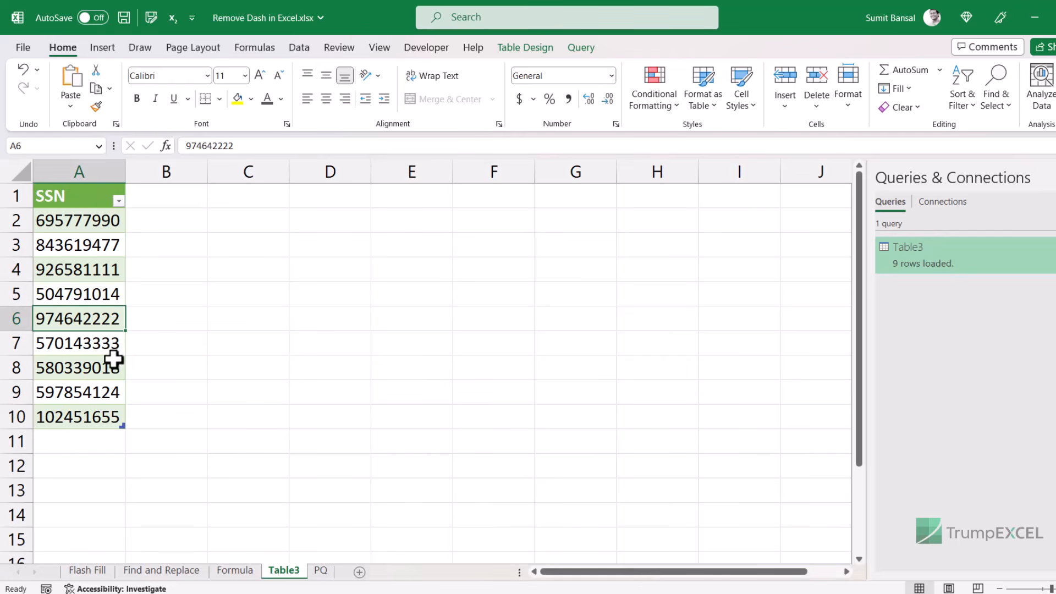
pyautogui.click(106, 342)
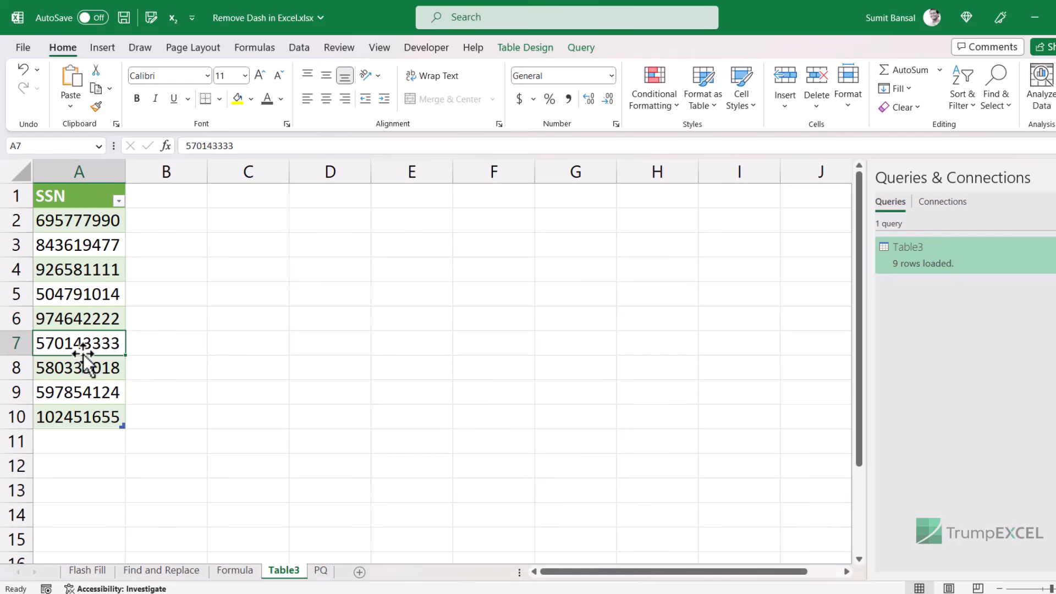
# Compare the edited source SSNs on the PQ sheet with the refreshed output on the Table3 sheet.
pyautogui.click(329, 571)
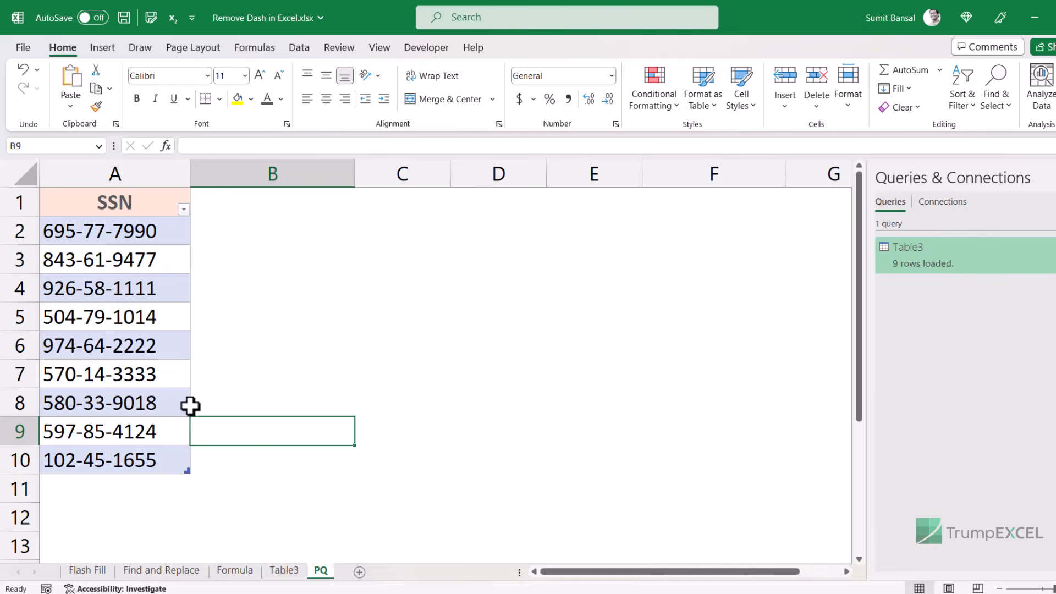
pyautogui.click(286, 572)
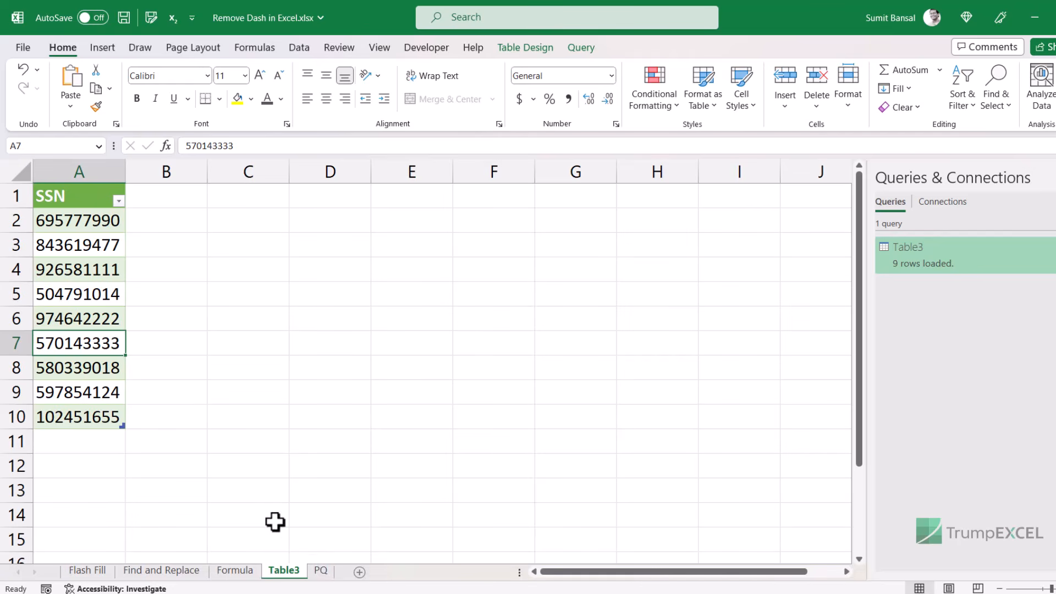
pyautogui.click(321, 572)
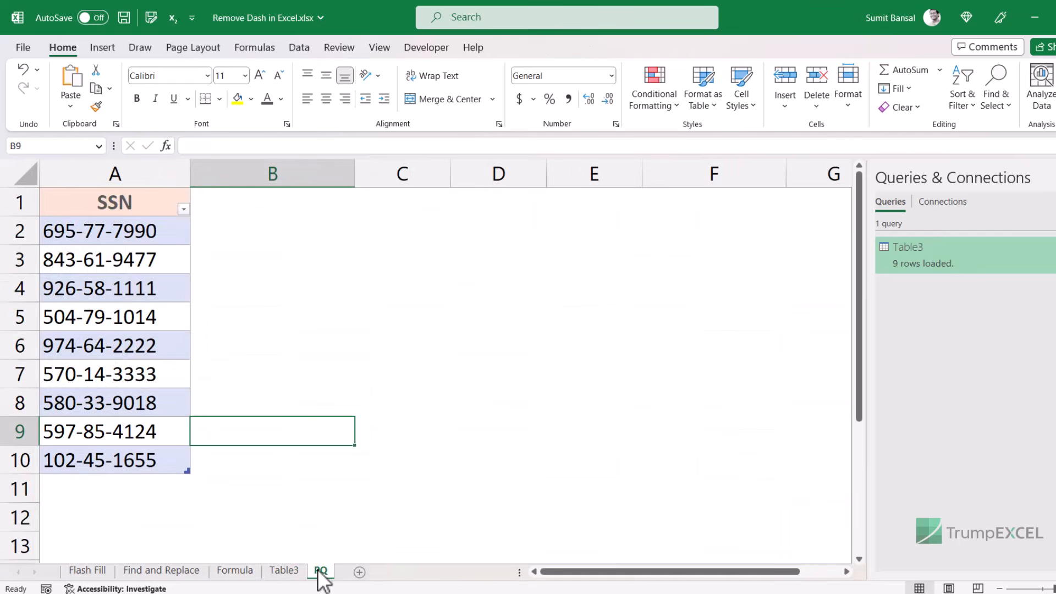
pyautogui.click(291, 573)
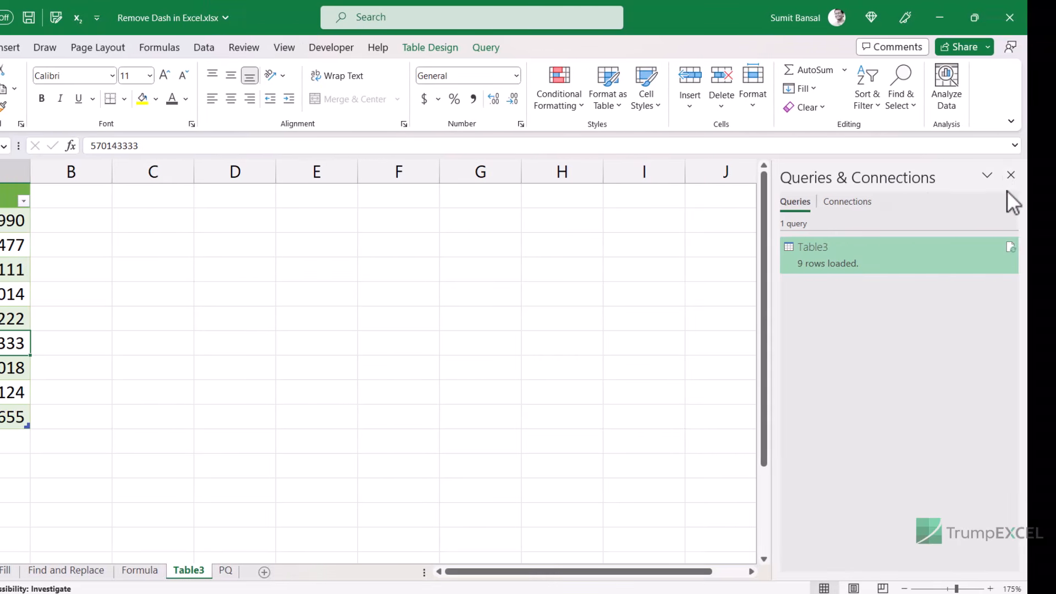
# Close and reopen the list of workbook queries, and open the Table3 query in the Power Query Editor.
pyautogui.click(1011, 175)
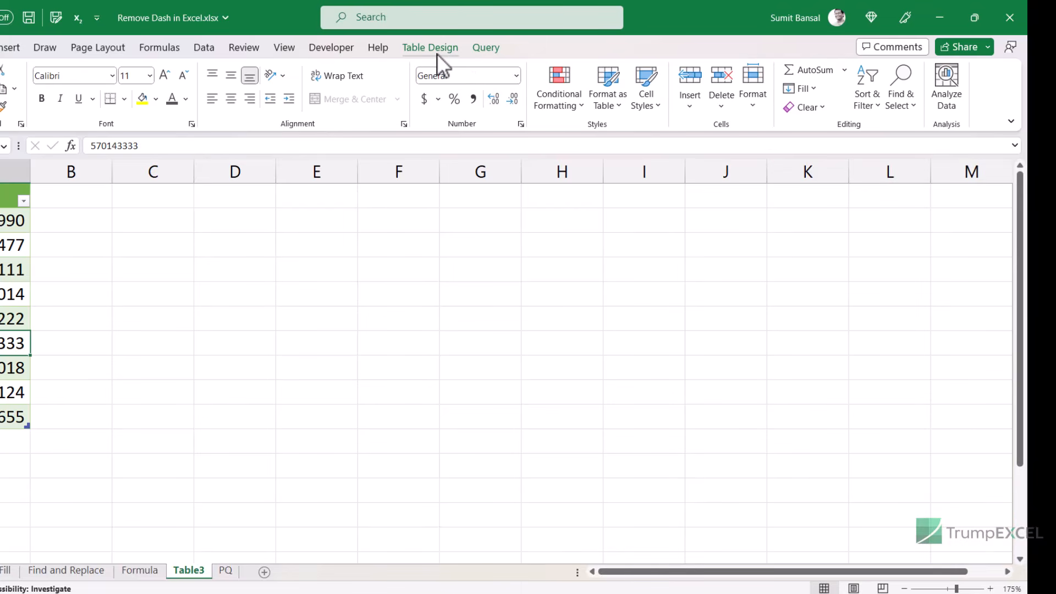
pyautogui.click(482, 48)
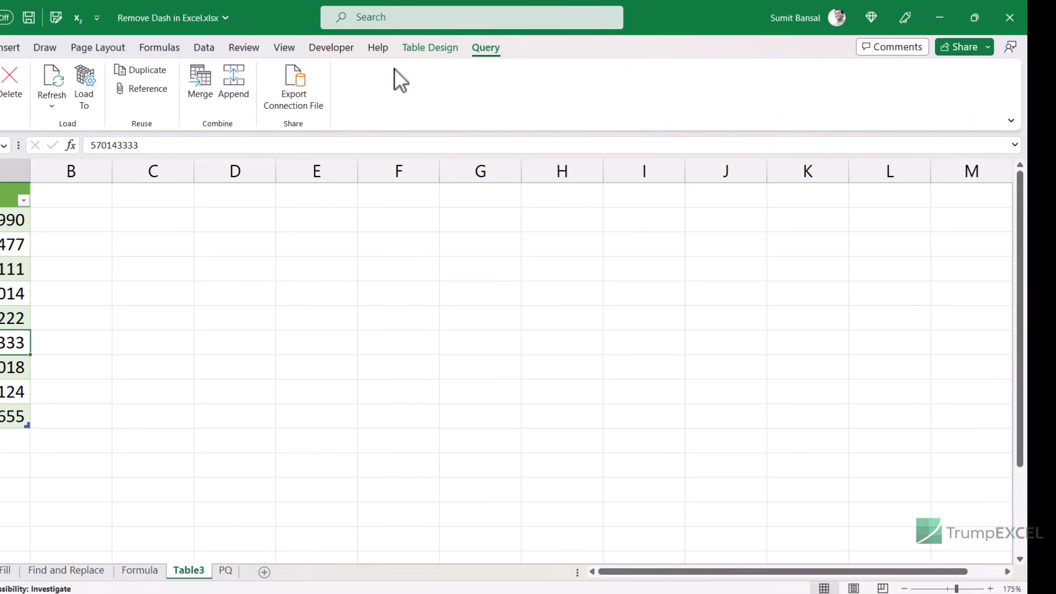
pyautogui.click(205, 50)
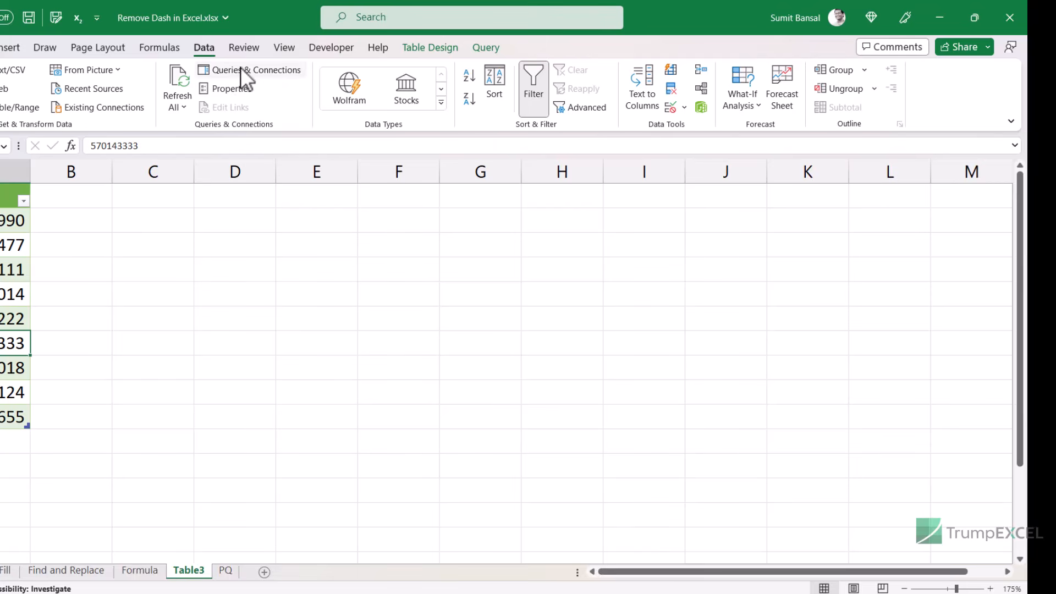
pyautogui.click(241, 69)
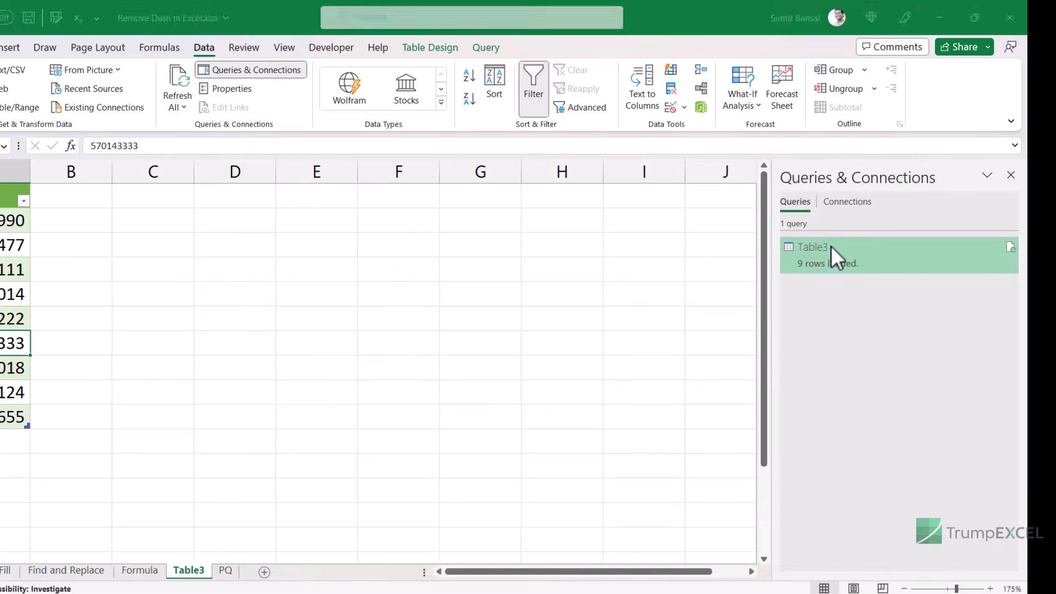
pyautogui.doubleClick(867, 256)
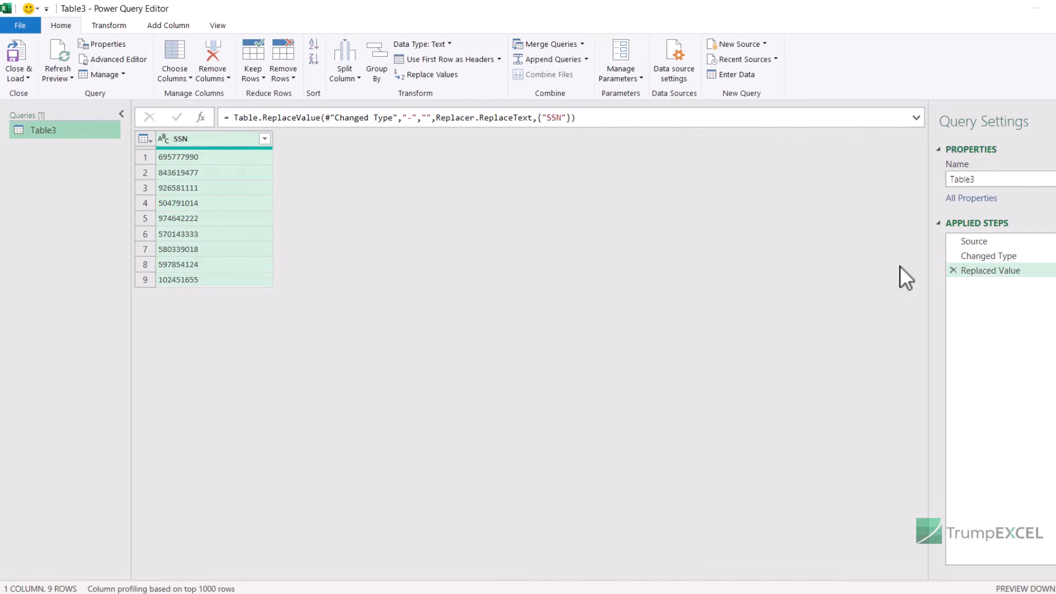
# Examine the table name referenced in the query's Source step formula and view the source table on the PQ sheet.
pyautogui.click(984, 242)
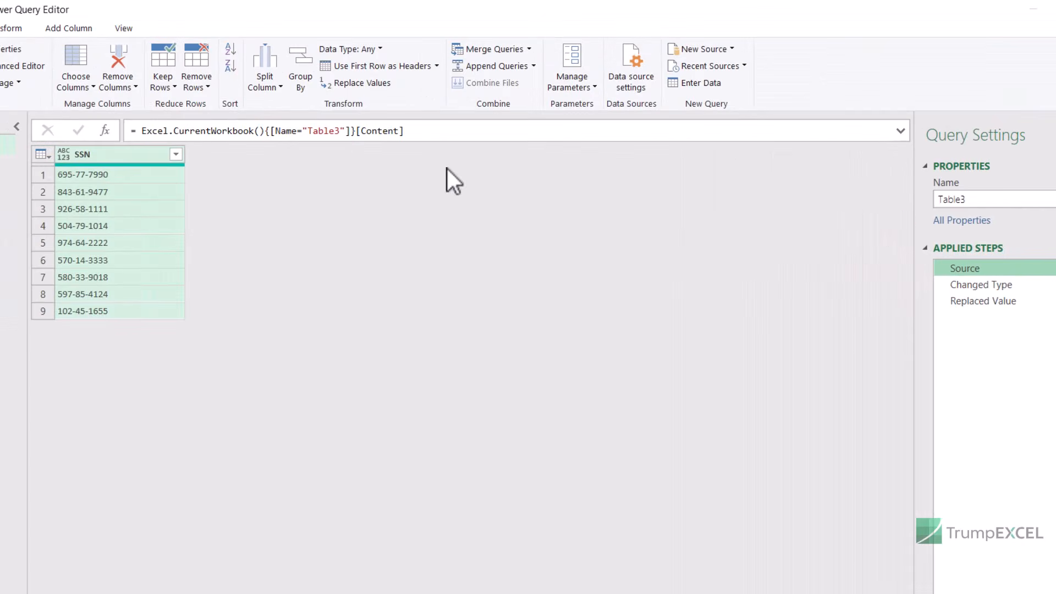
pyautogui.moveTo(307, 130); pyautogui.dragTo(328, 130)
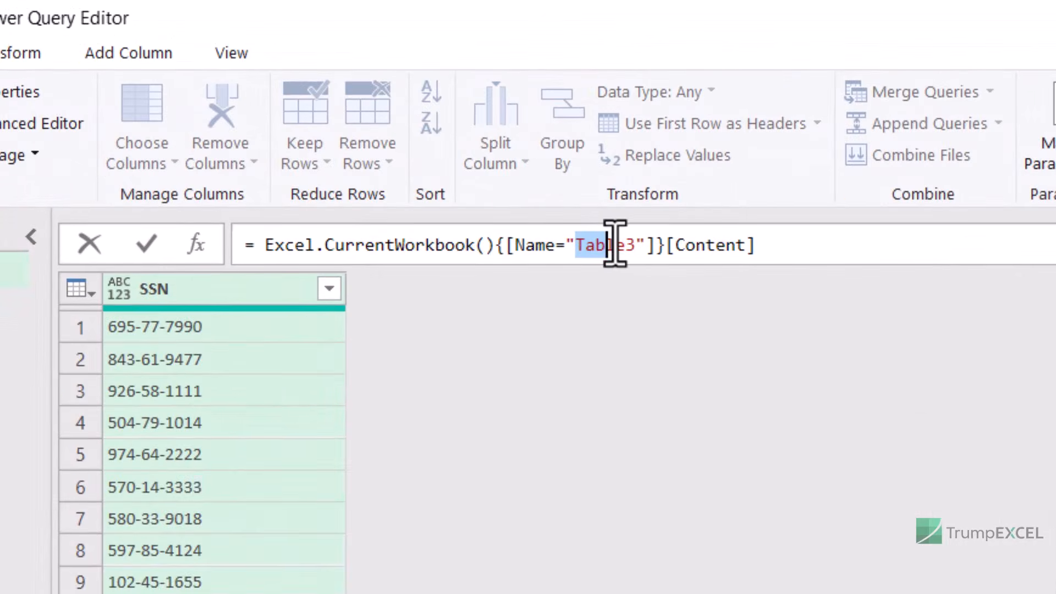
pyautogui.moveTo(615, 244); pyautogui.dragTo(636, 243)
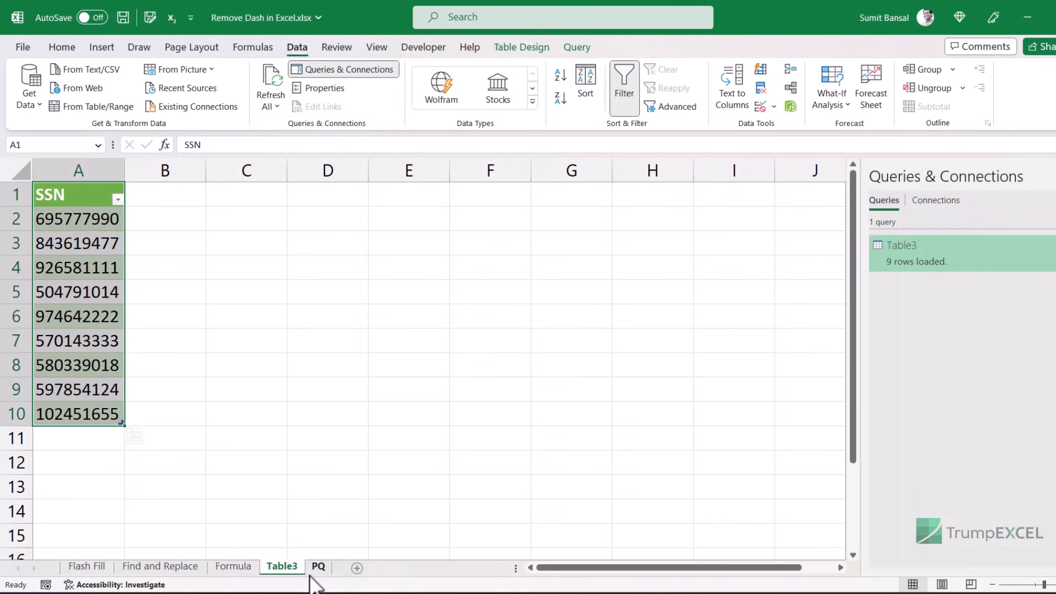
pyautogui.click(318, 567)
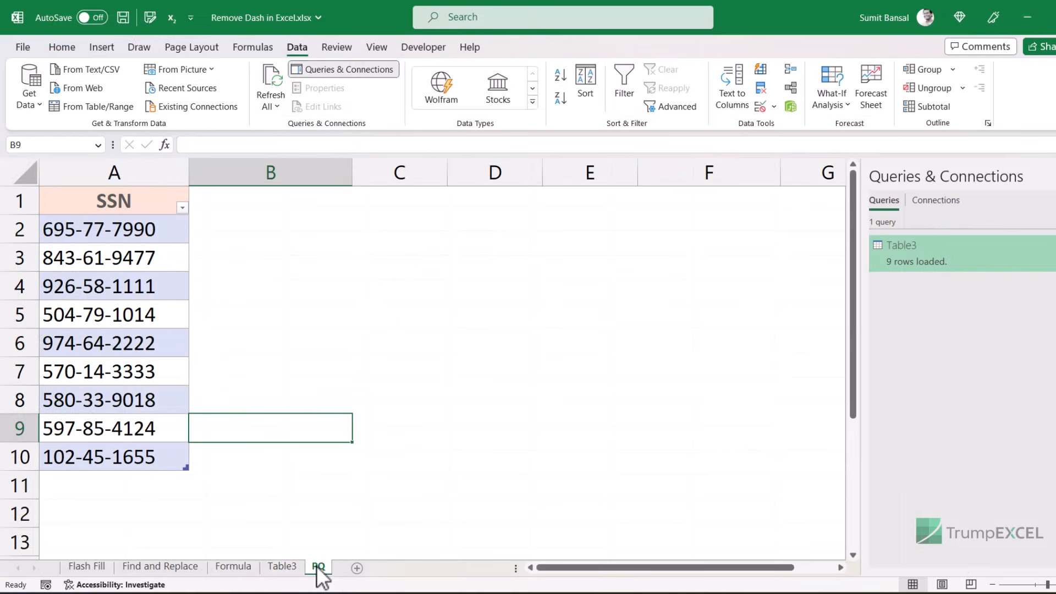
# Reopen the Table3 query from the Table3 sheet to review its Source step, and return to the PQ sheet.
pyautogui.click(282, 566)
pyautogui.doubleClick(945, 263)
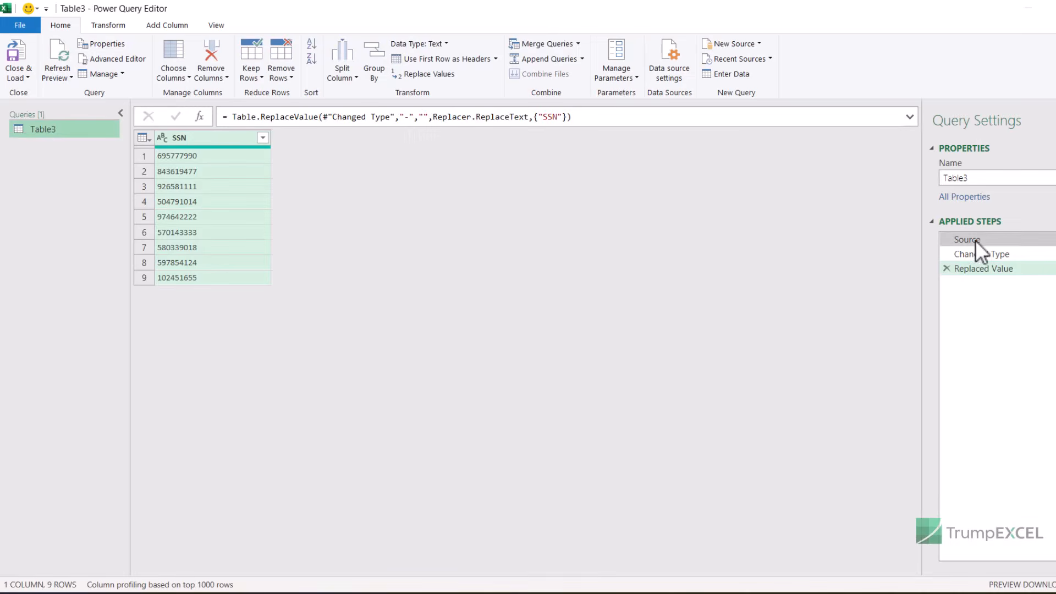
pyautogui.click(975, 240)
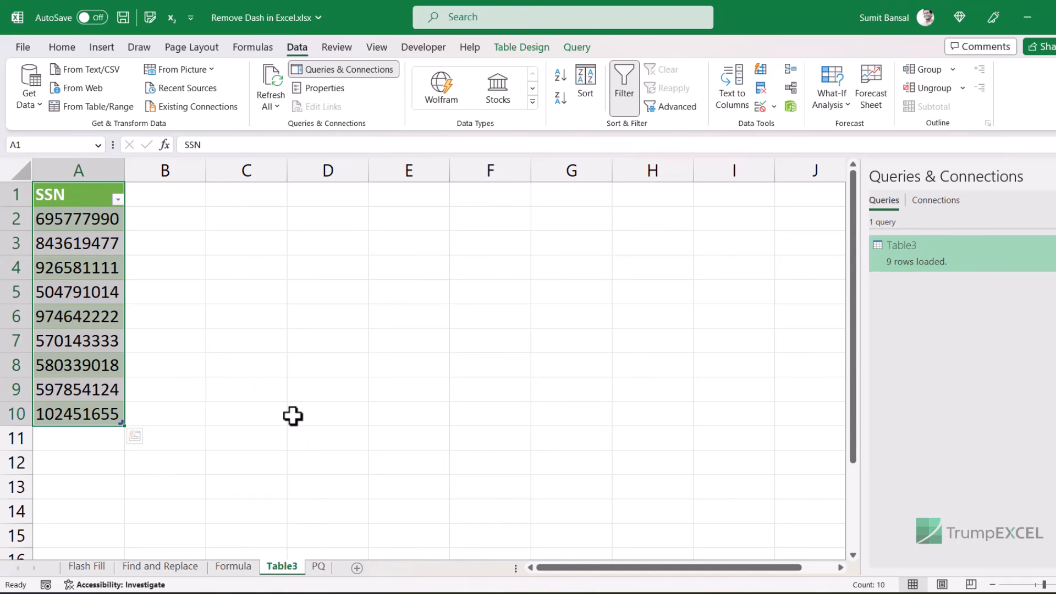
pyautogui.click(319, 567)
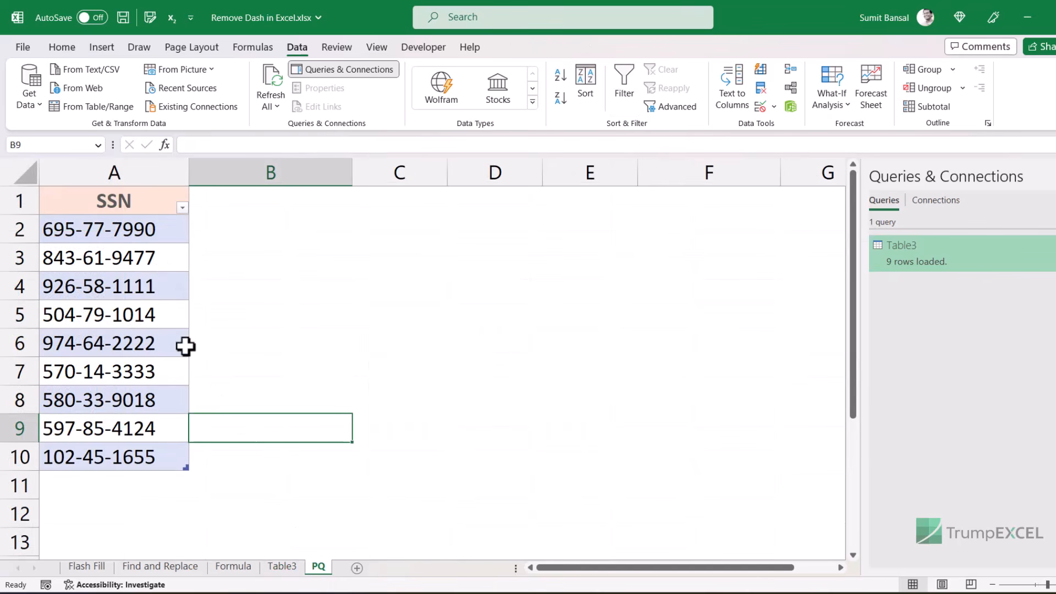